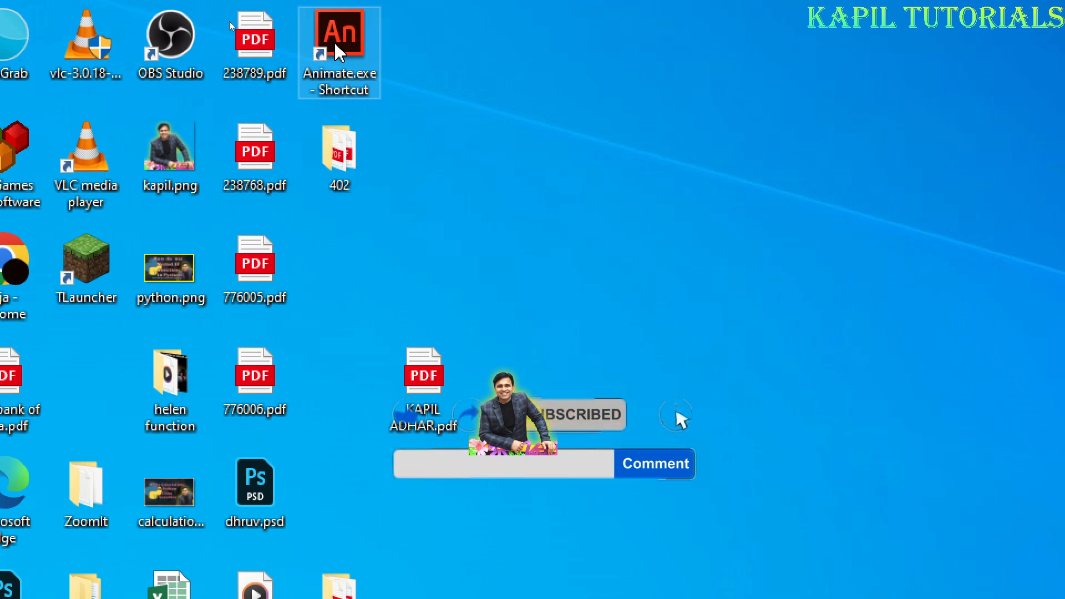
Launch Adobe Animate with a new ActionScript 3.0 document and fit the white stage in the window
double_click(339, 51)
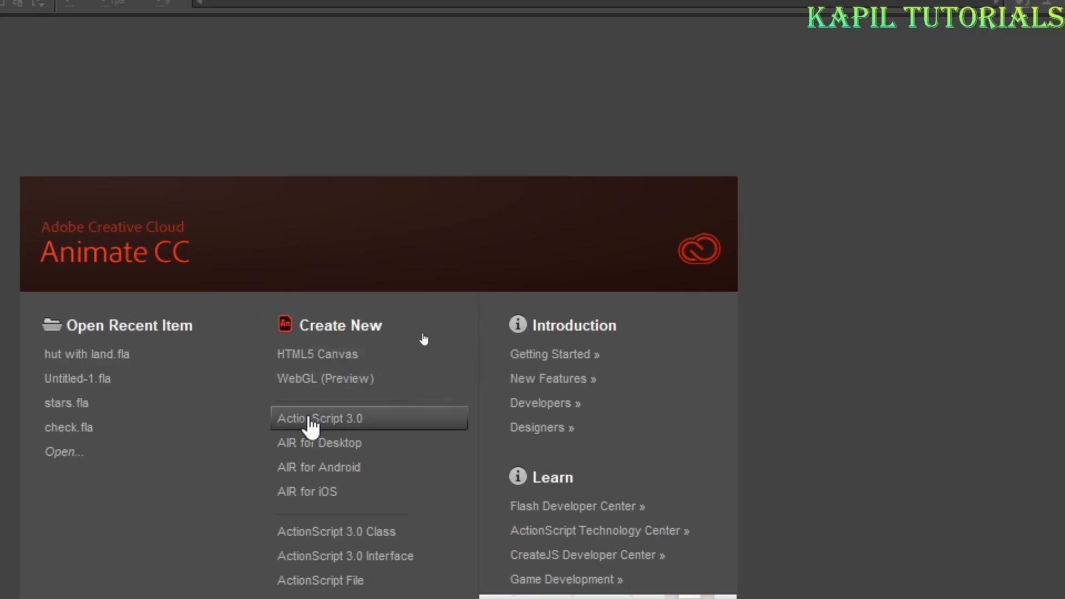
click(310, 422)
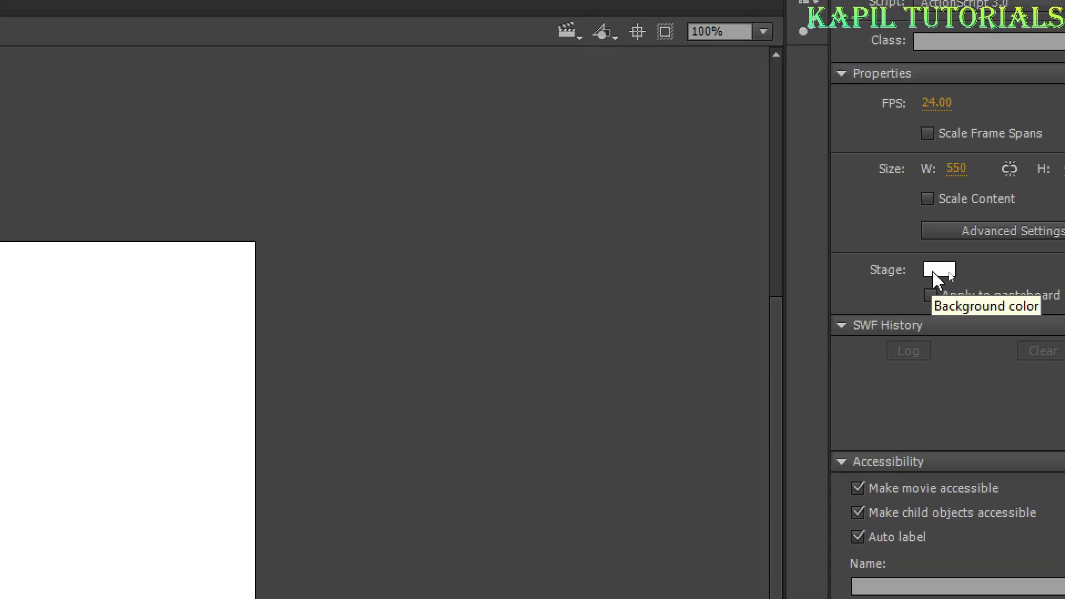
click(937, 280)
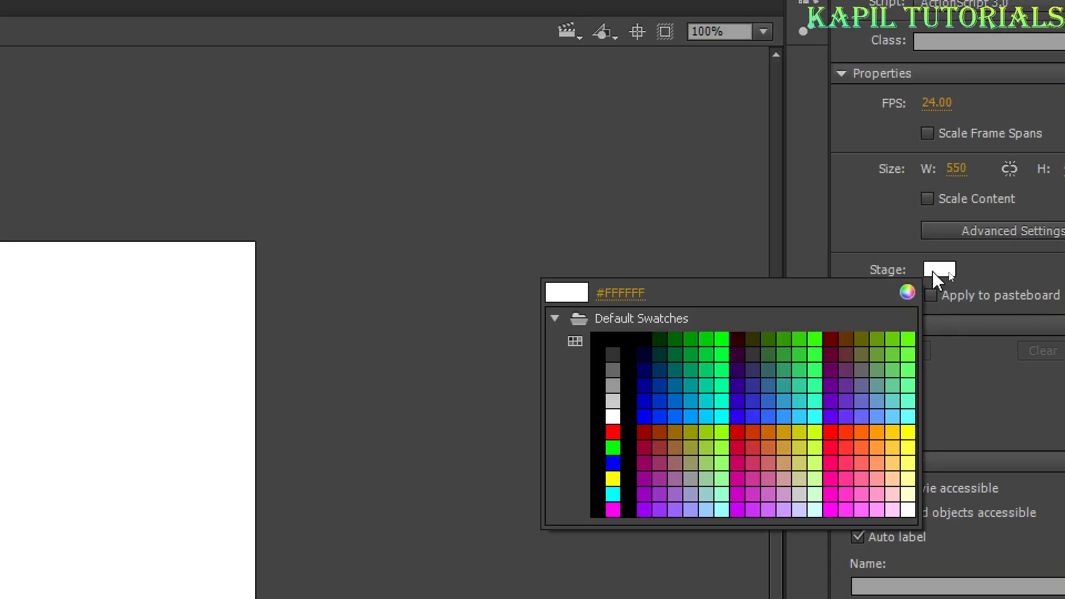
click(938, 277)
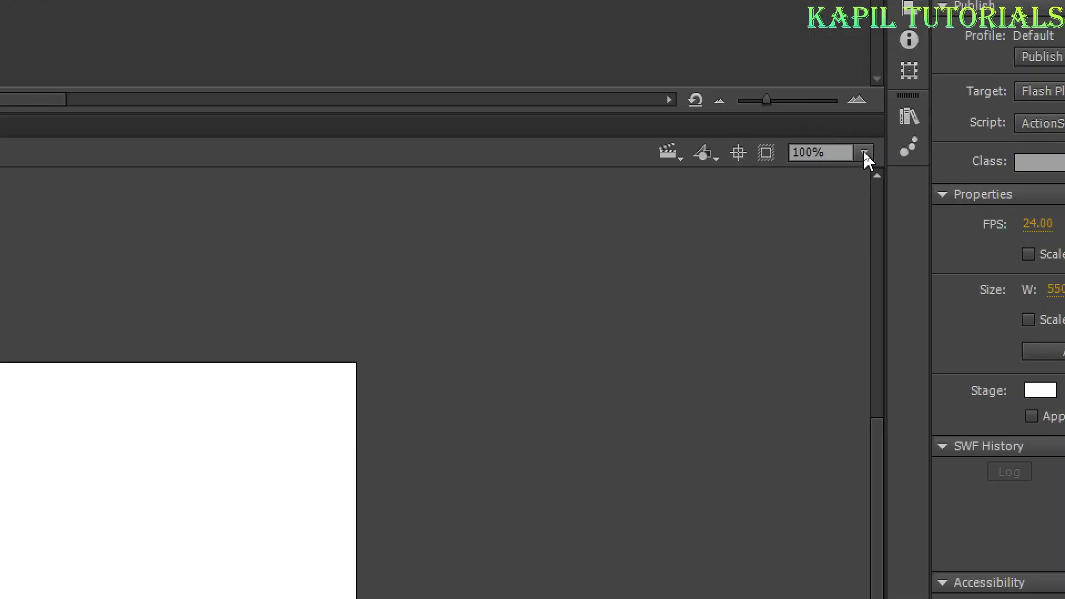
click(864, 153)
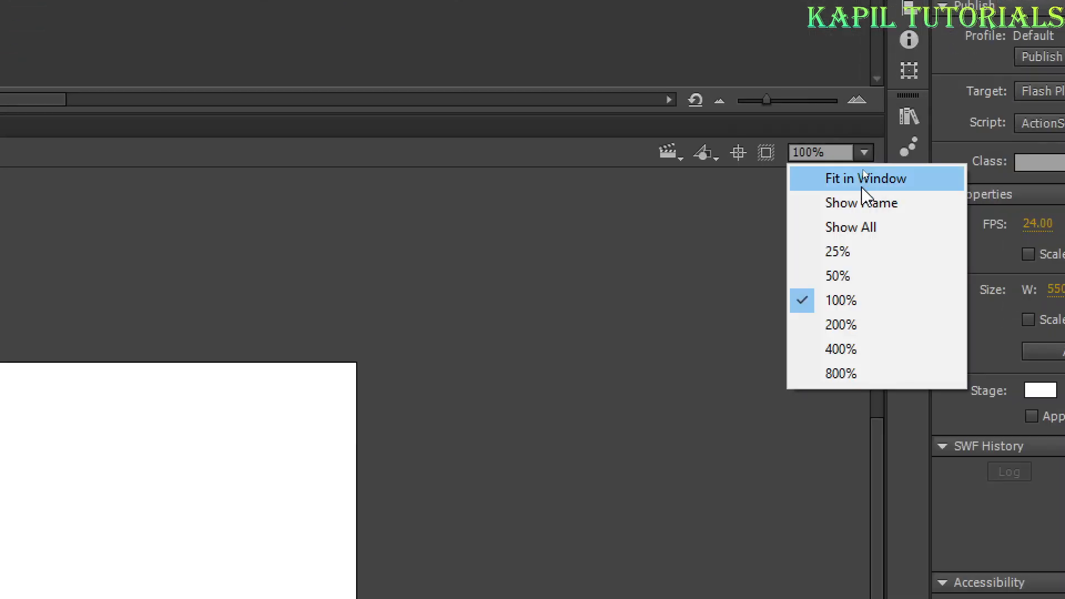
click(862, 168)
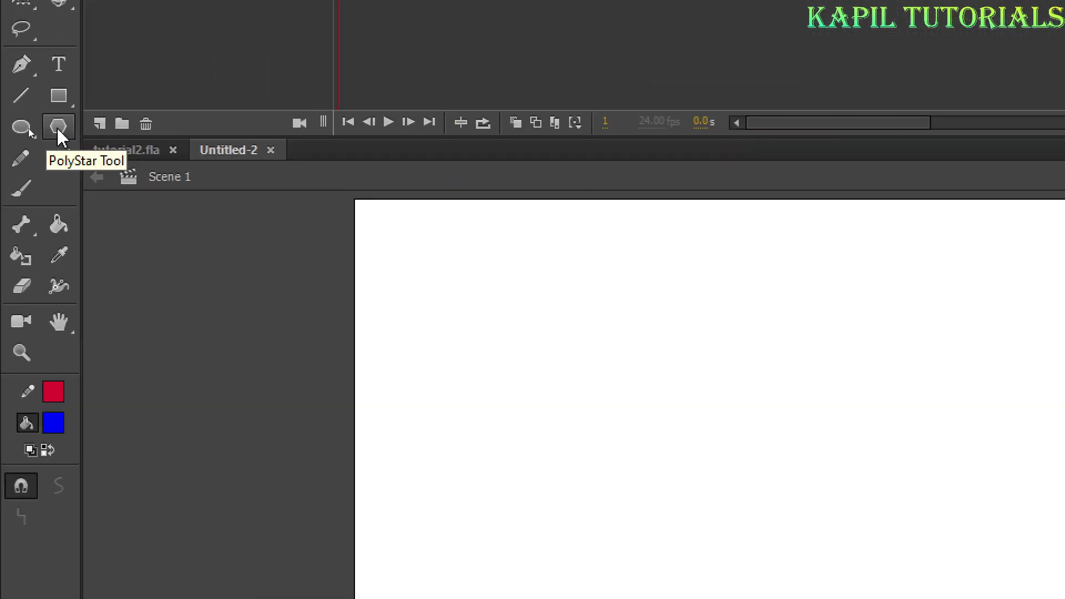
Set the PolyStar tool to a green radial gradient fill and a stroke of 1.00
click(58, 128)
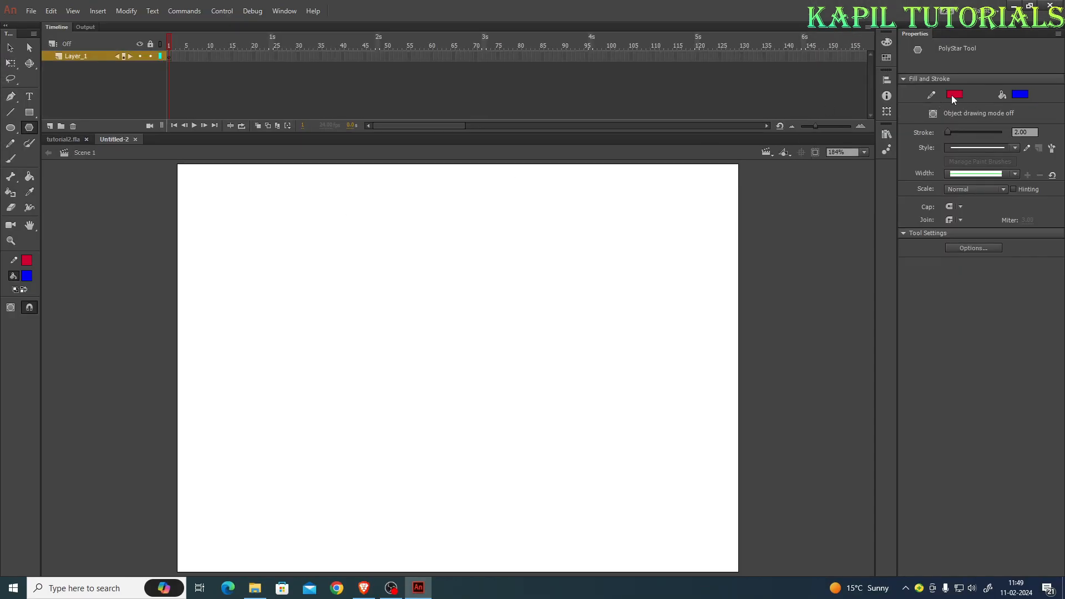
click(1020, 94)
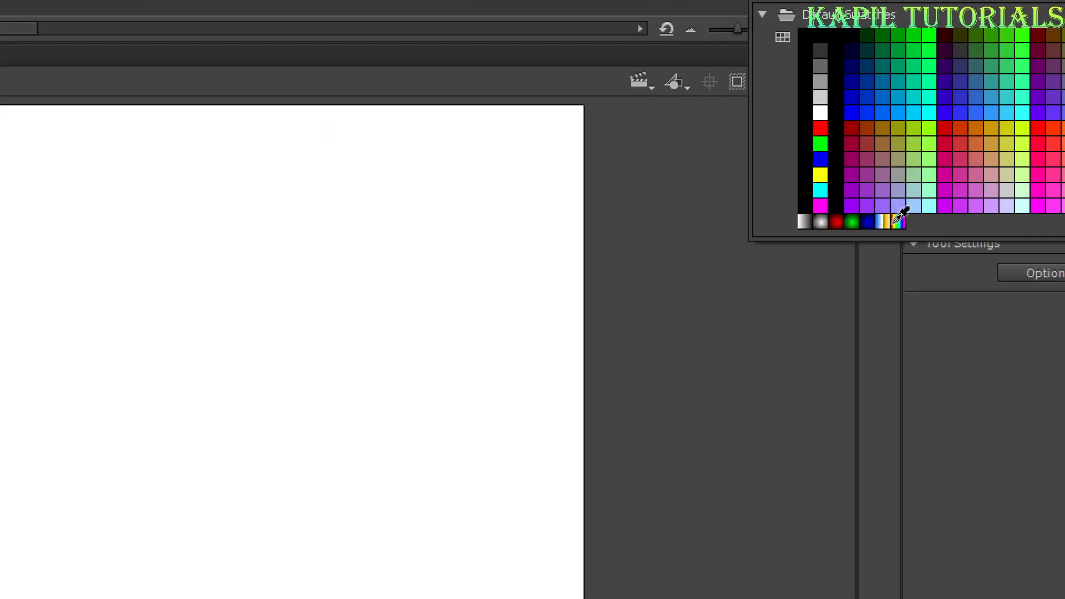
click(874, 222)
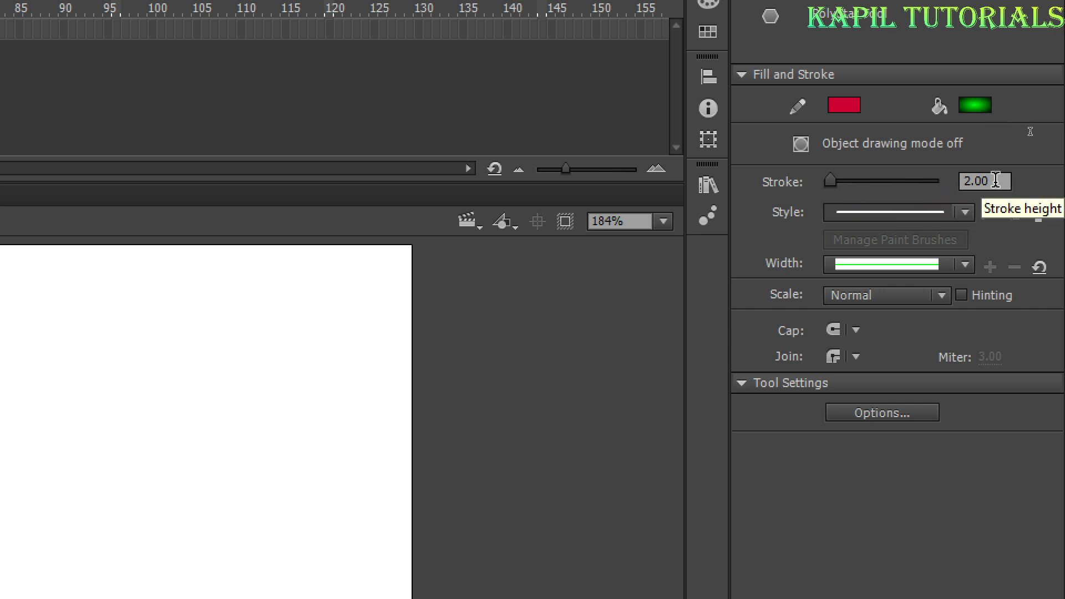
drag(972, 179, 955, 179)
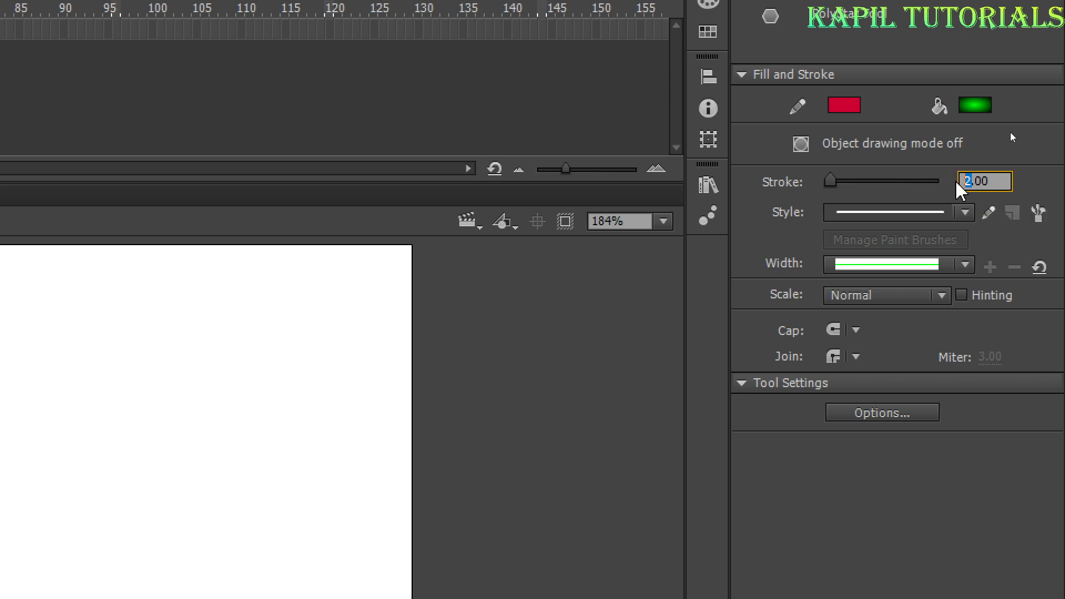
key(Return)
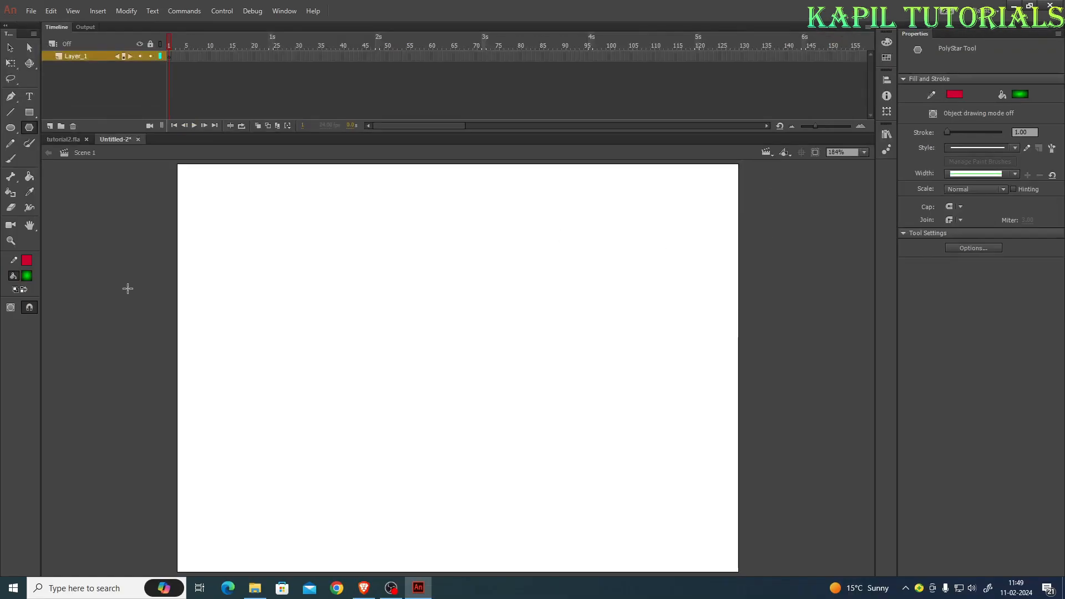
Draw a small pentagon near the stage's left edge, and undo it
drag(198, 350, 215, 357)
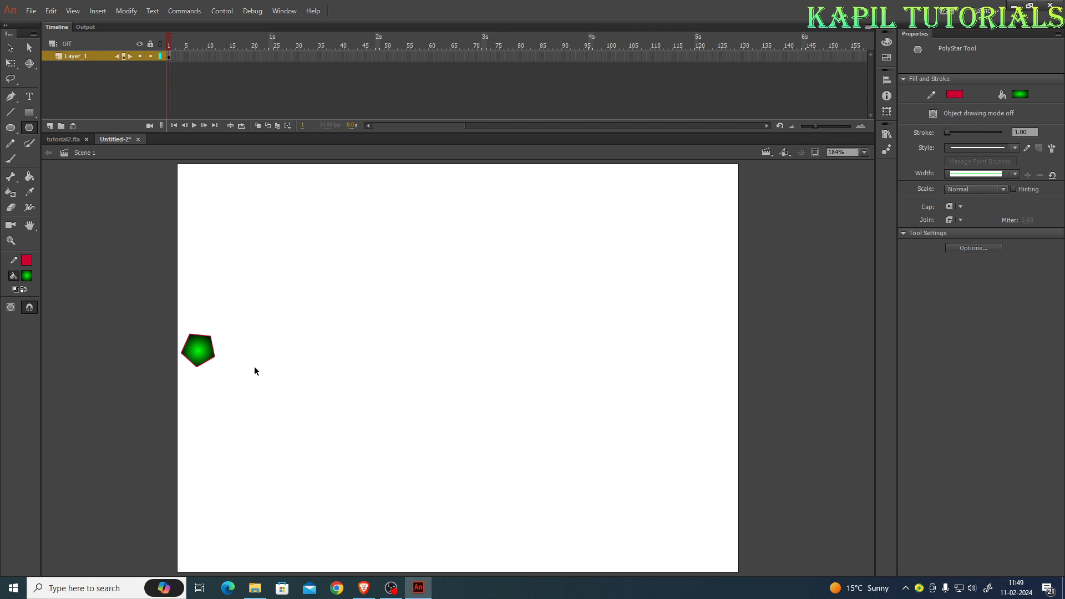
key(ctrl+z)
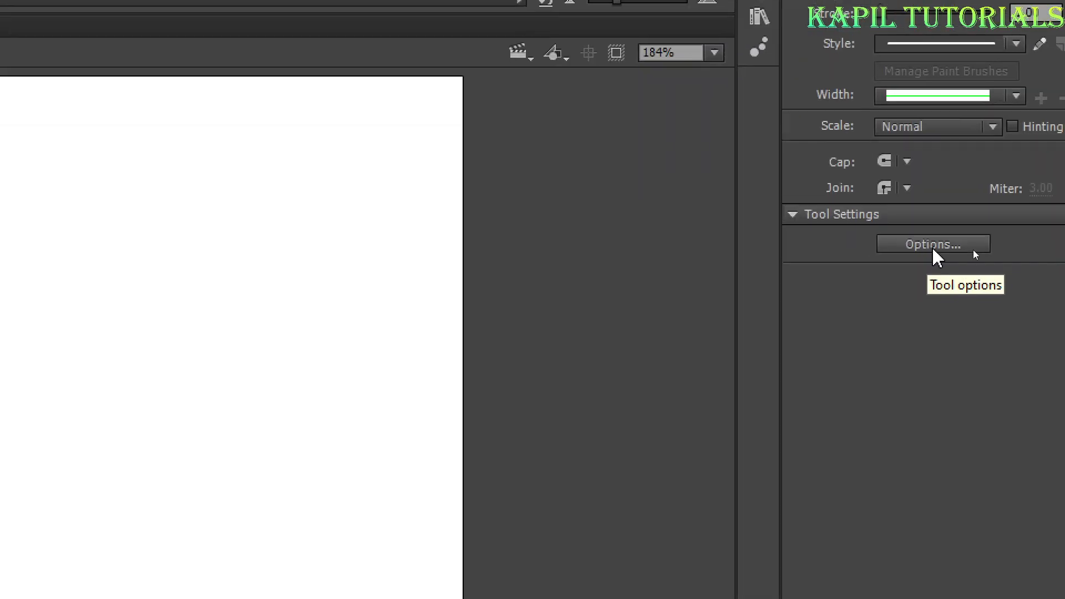
Set the PolyStar style to star and draw a five-pointed star at the stage's left edge
click(972, 250)
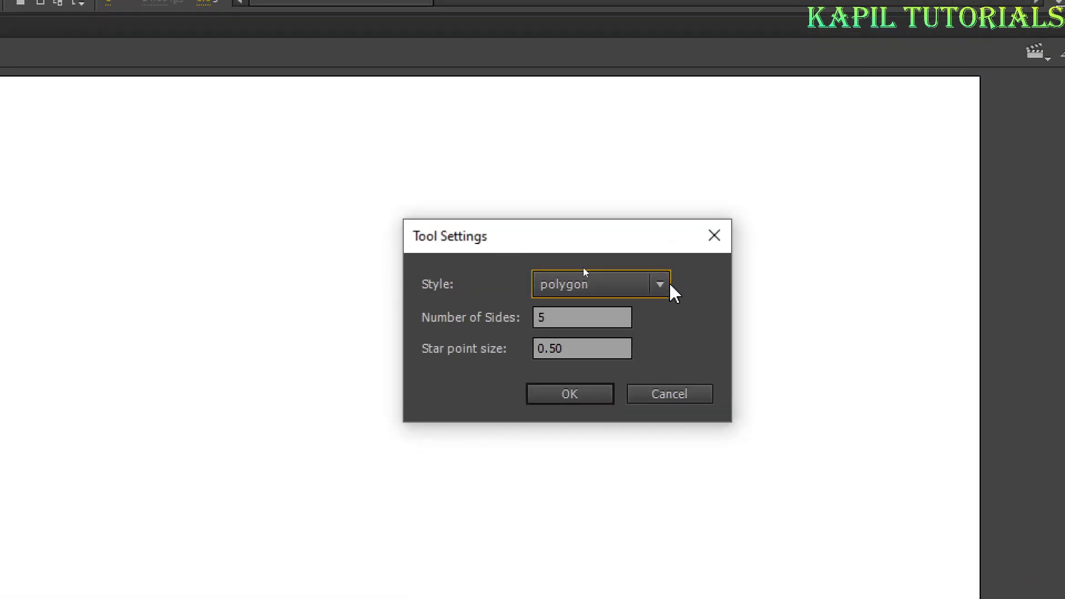
click(579, 268)
click(588, 339)
click(571, 395)
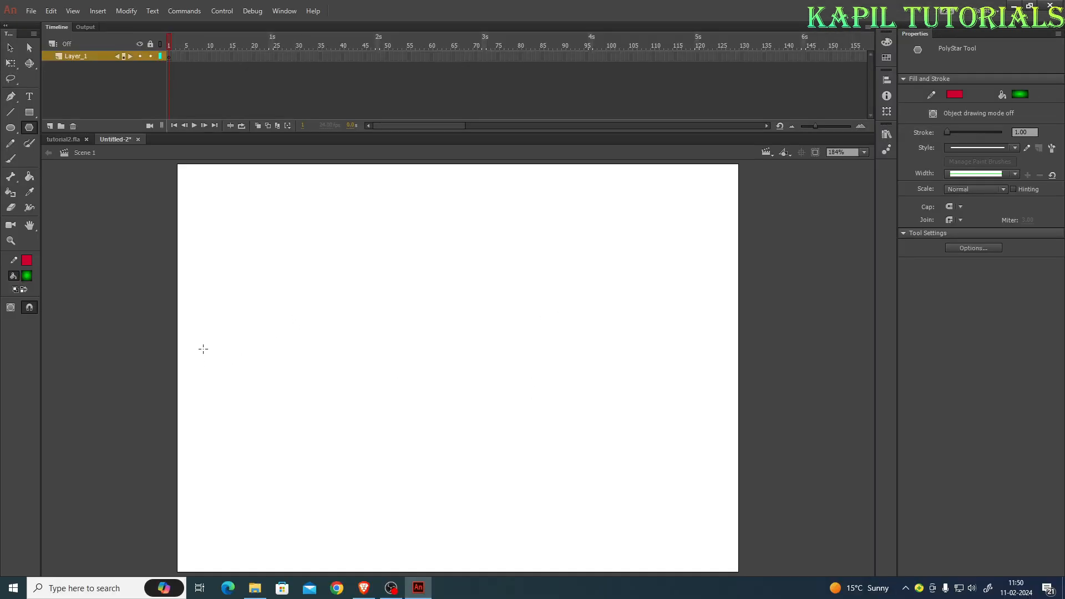
drag(203, 349, 241, 377)
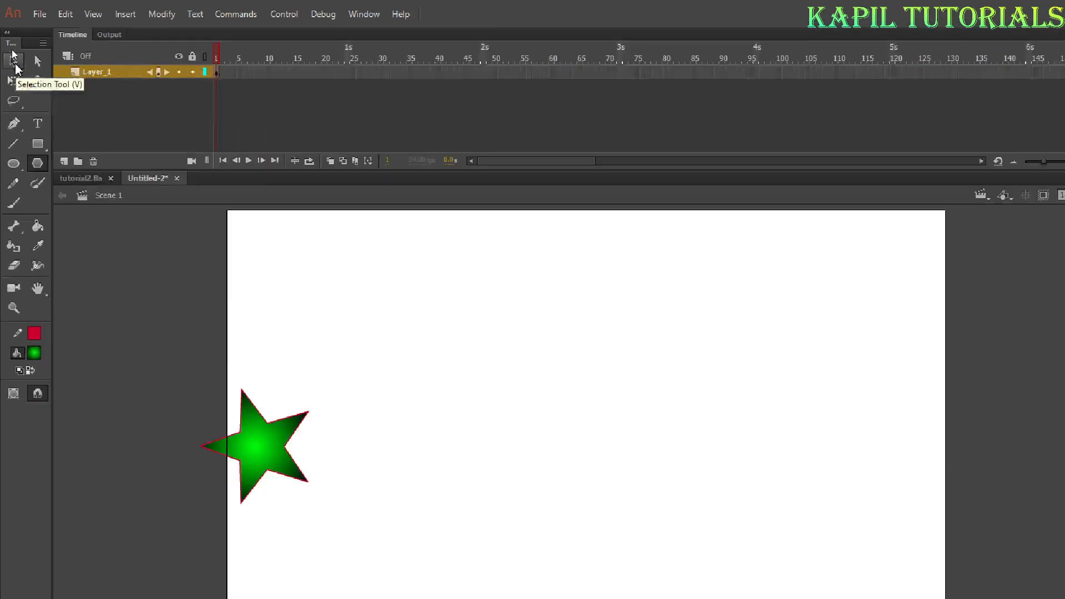
Select the whole star with its outline and move it fully inside the stage's left edge
click(12, 53)
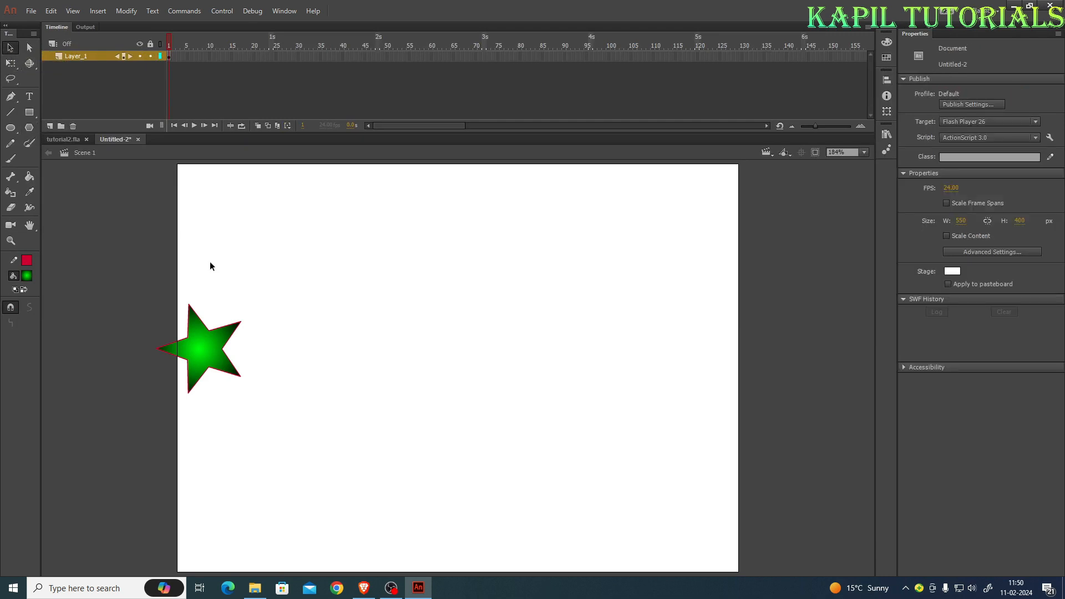
click(203, 349)
drag(204, 350, 229, 358)
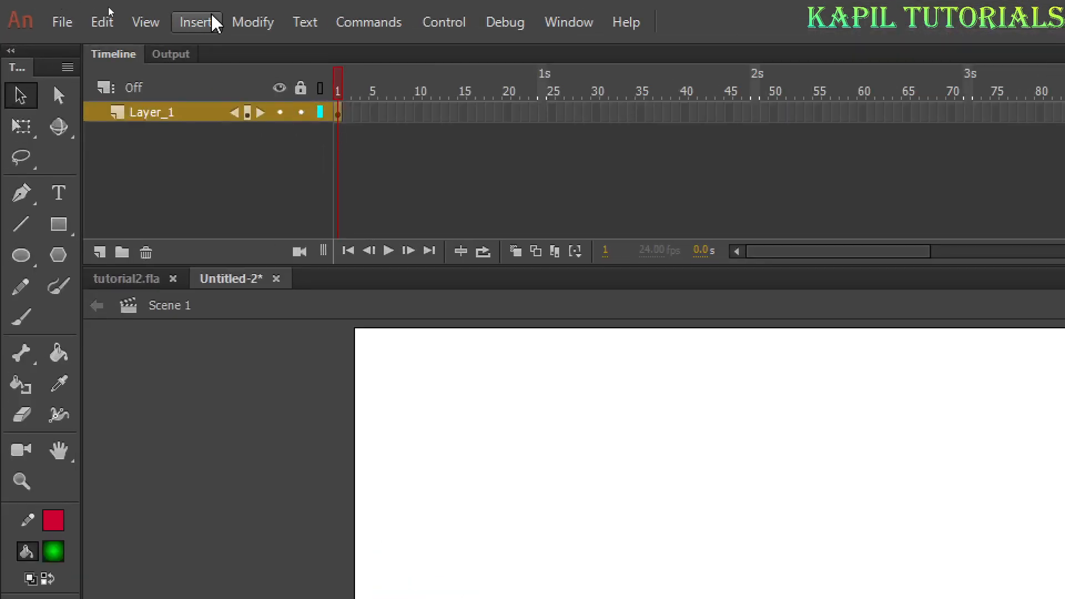
Convert the star to a Movie Clip symbol named star
click(127, 12)
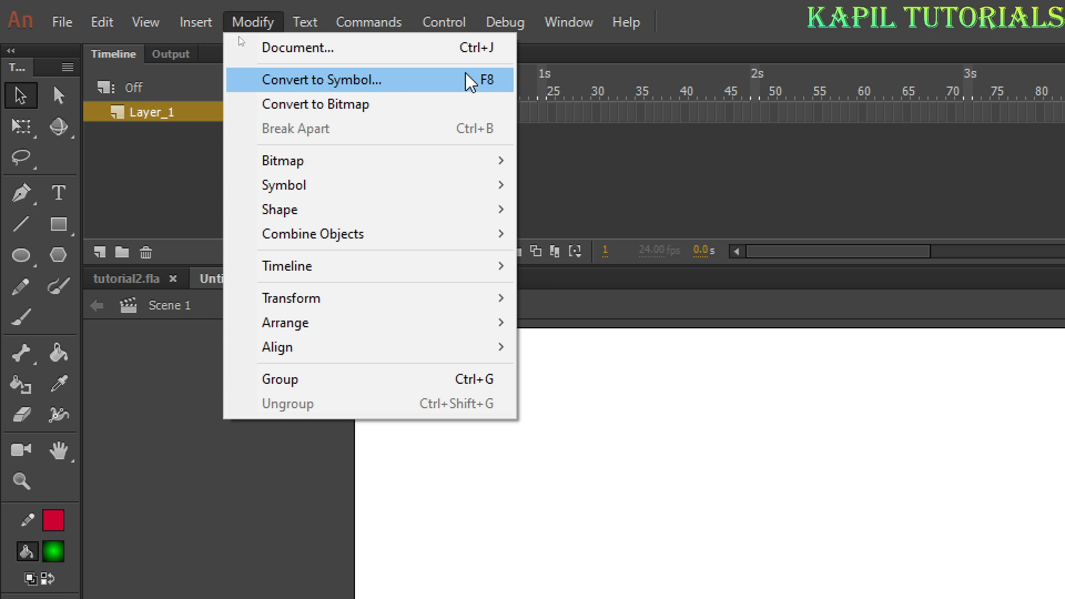
click(340, 88)
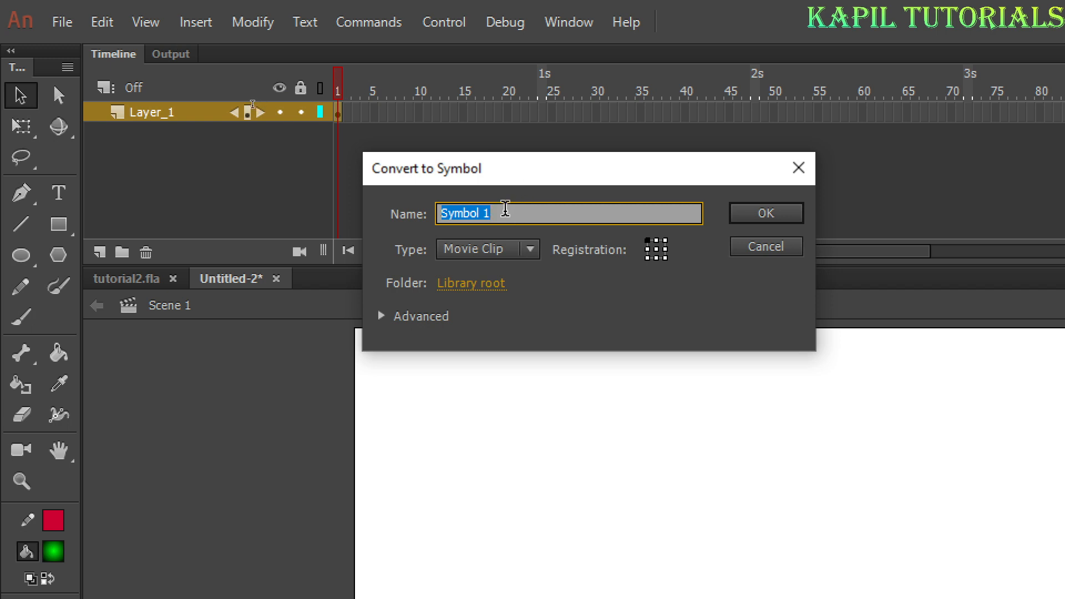
text(star)
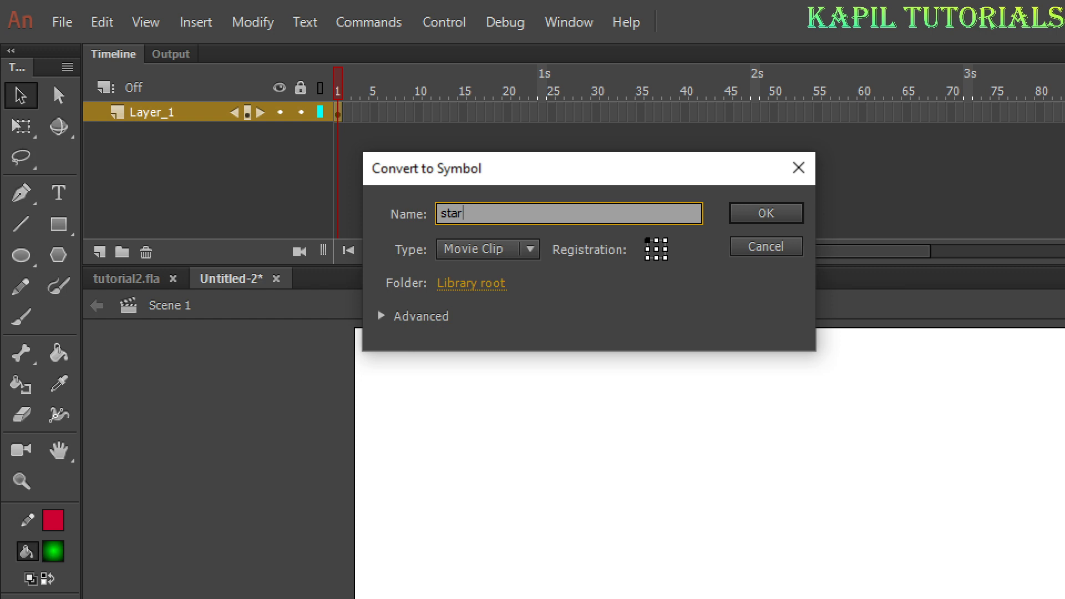
click(764, 218)
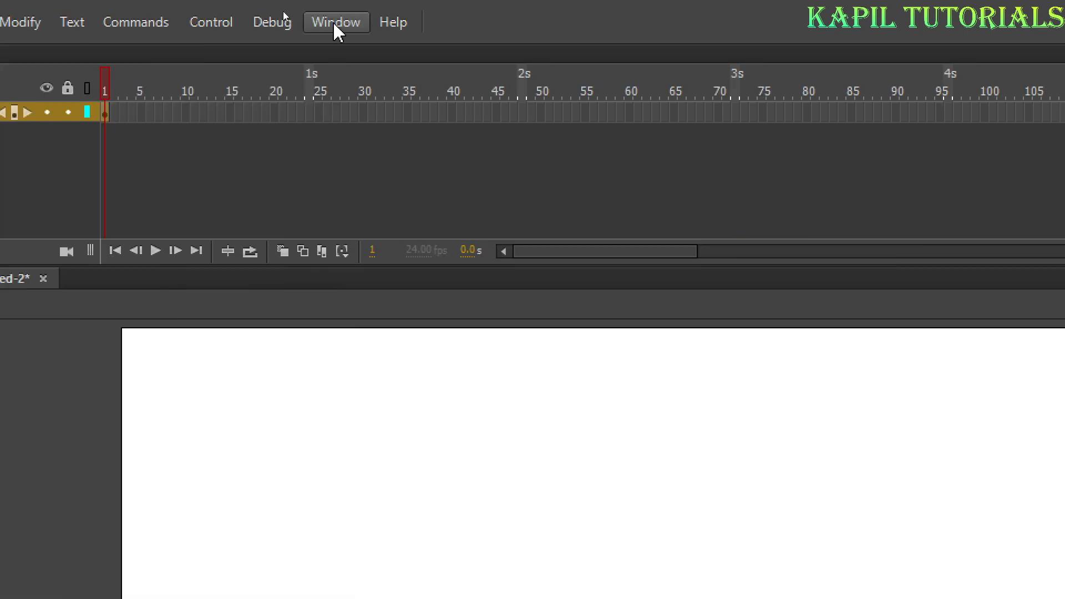
Look at the star symbol in the document's Library, and close the Library
click(335, 25)
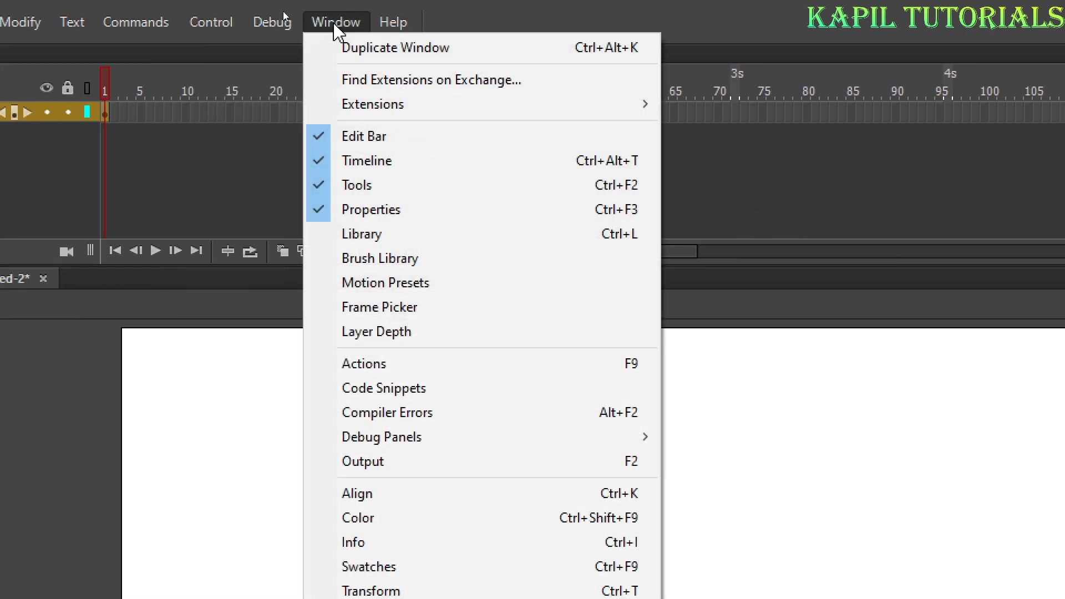
click(364, 234)
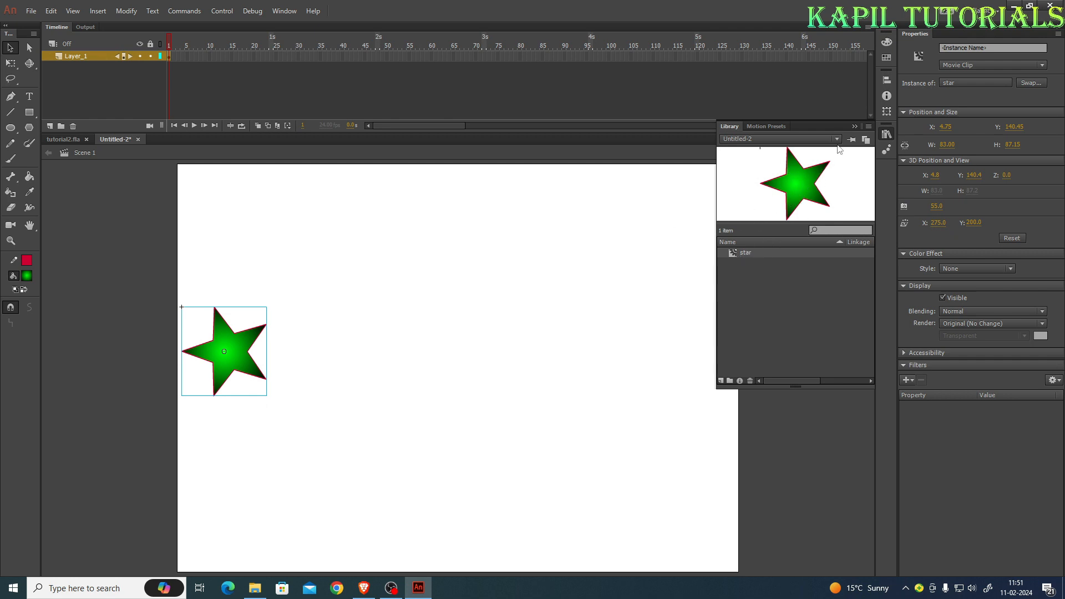
click(855, 126)
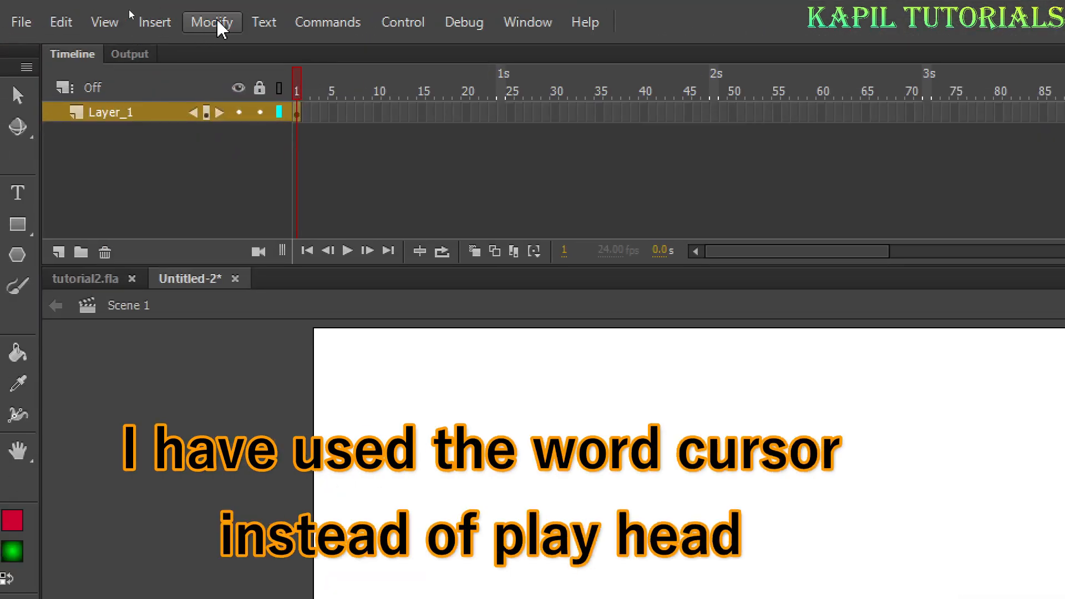
Create a motion tween for the star and move it to the stage's right edge at frame 24
click(151, 23)
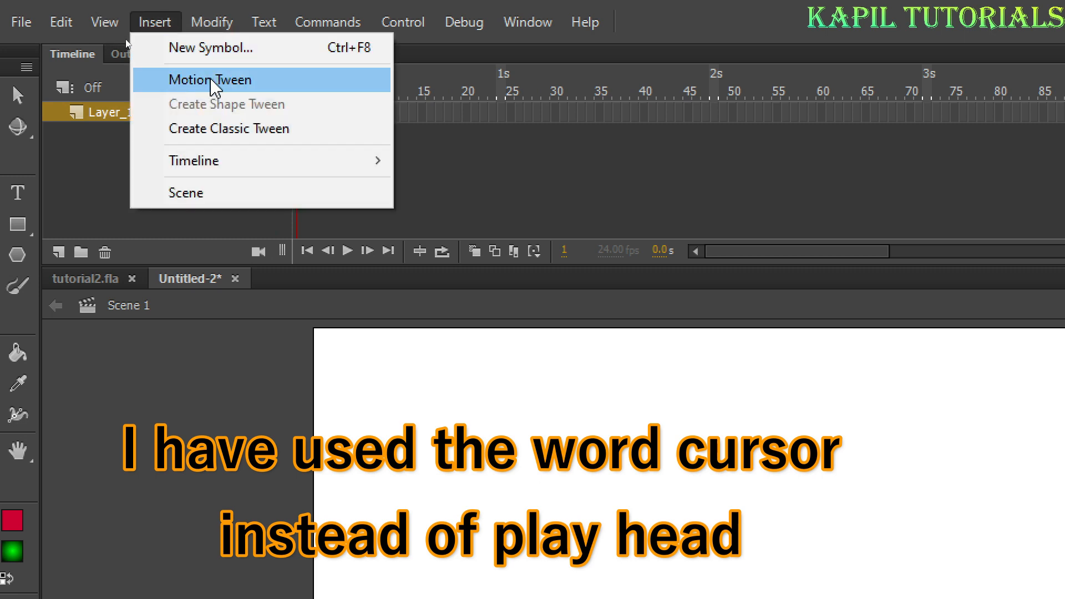
click(214, 83)
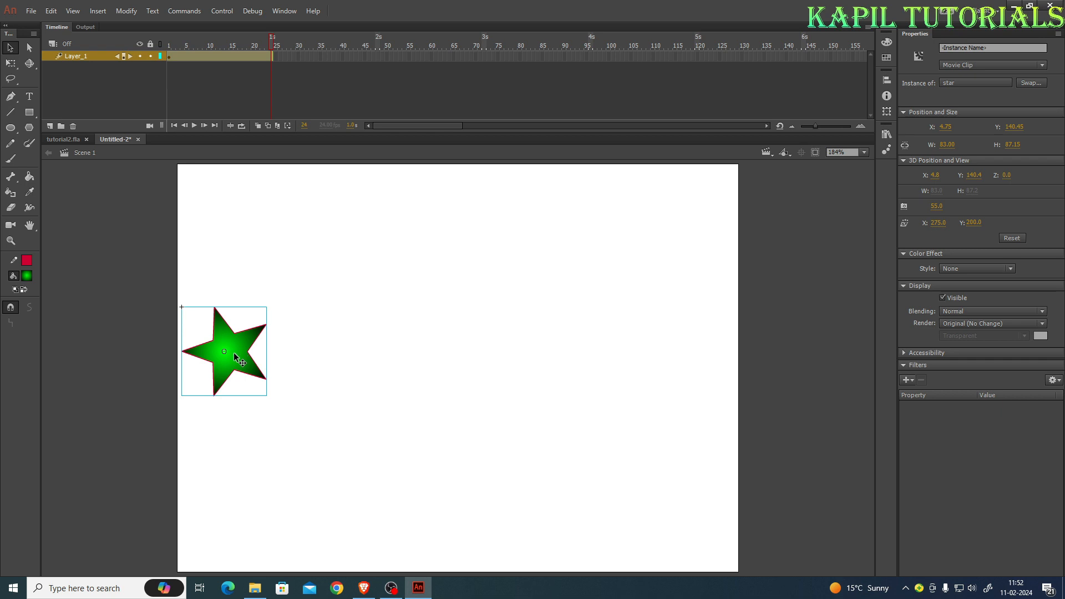
drag(235, 357, 702, 351)
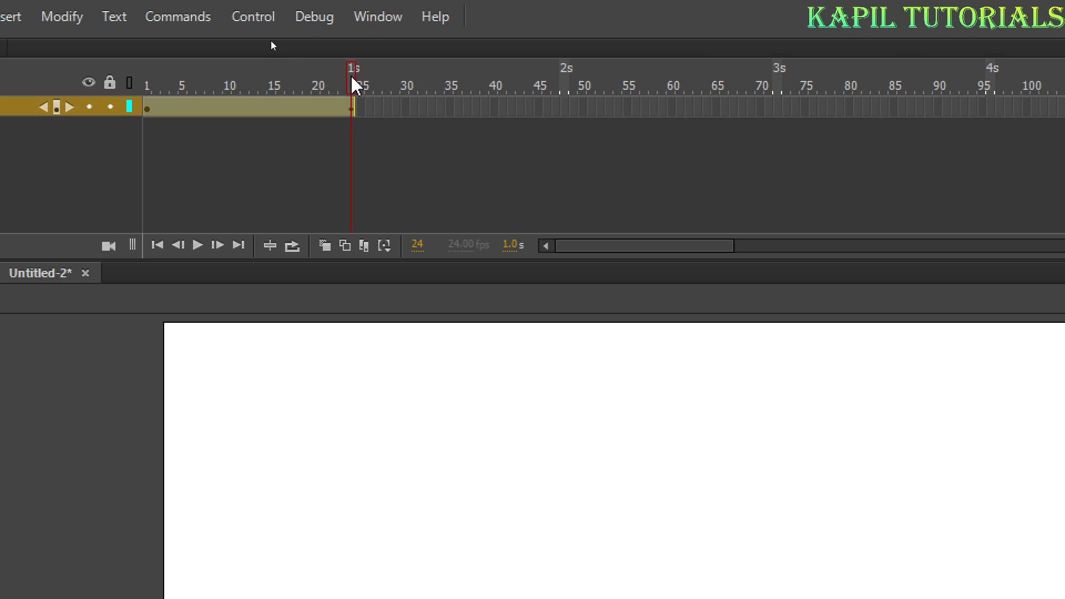
Scrub and play the star's motion from frame 1, and preview it as a test movie
drag(352, 77, 207, 94)
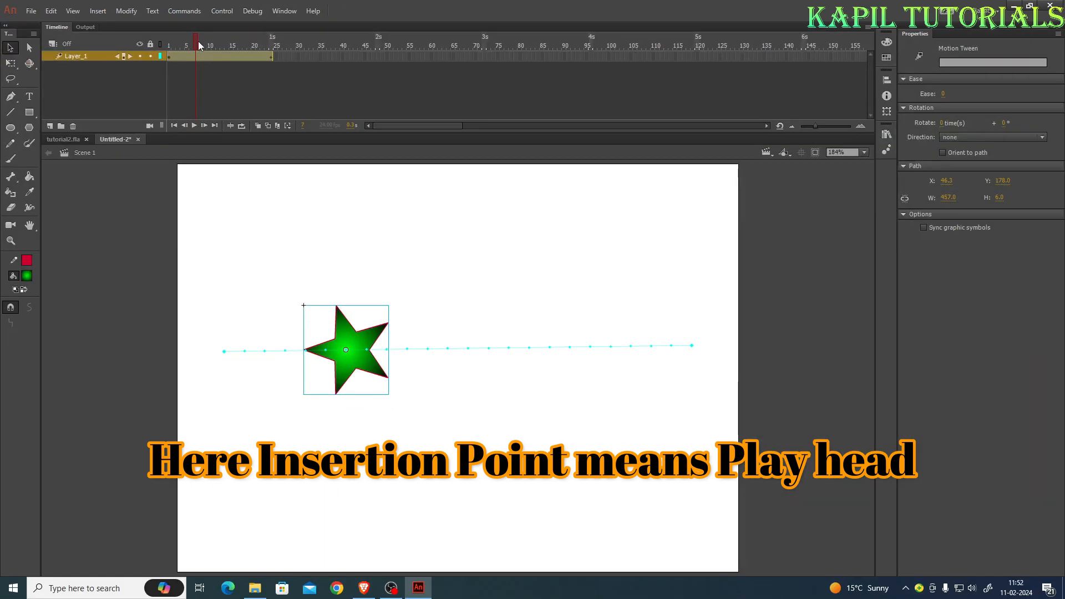
drag(198, 45, 166, 53)
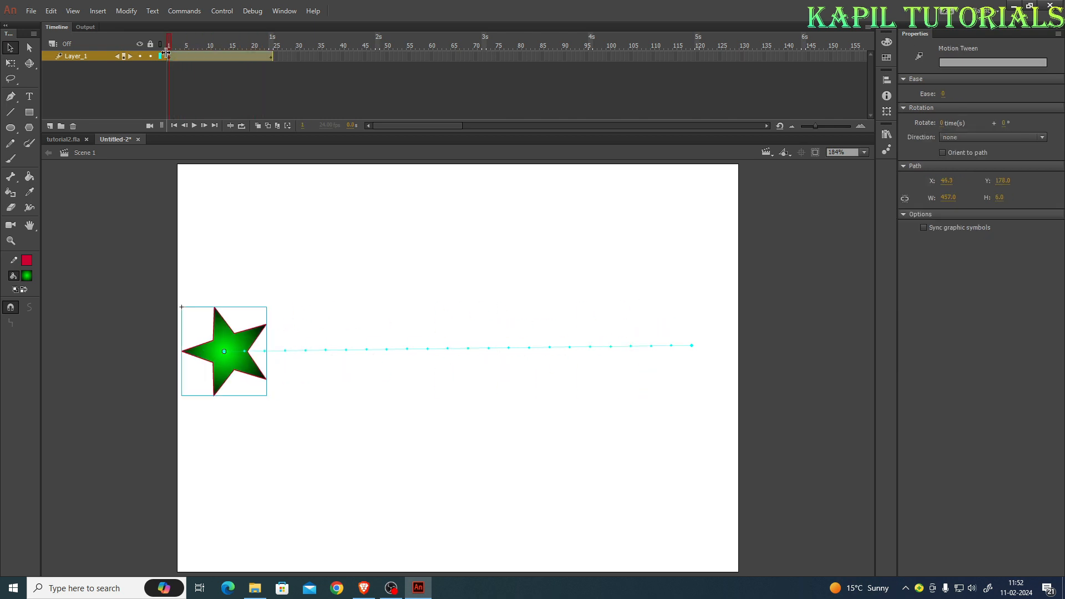
key(Return)
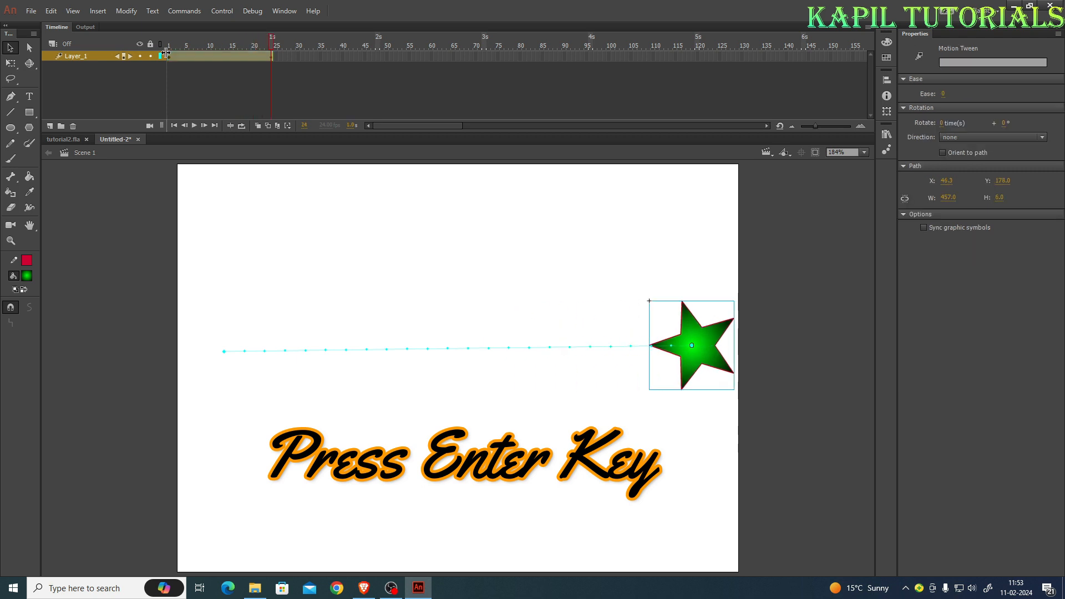
key(ctrl+Return)
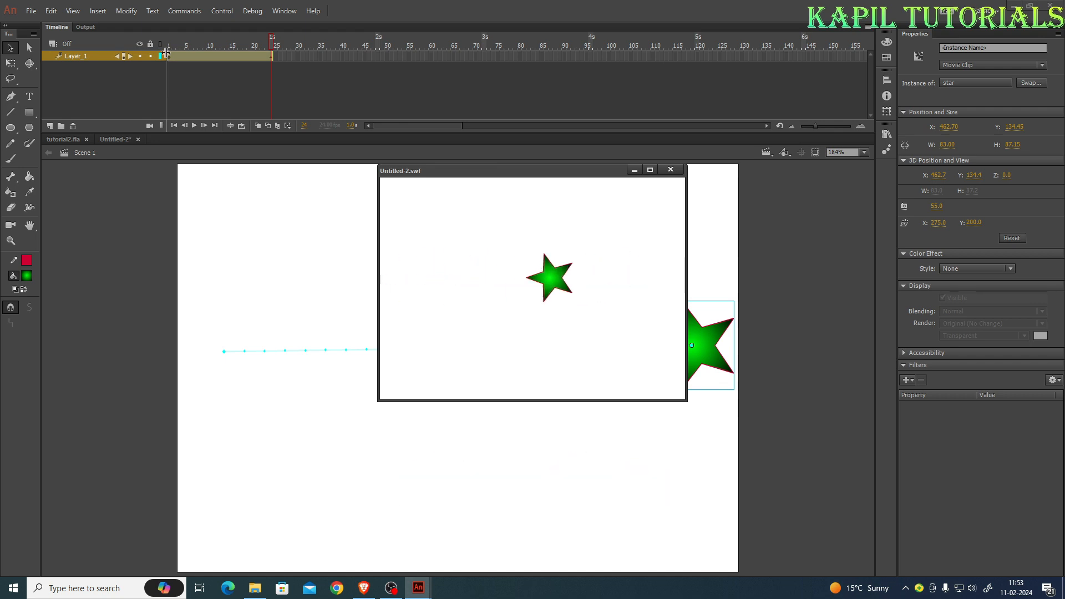
click(670, 170)
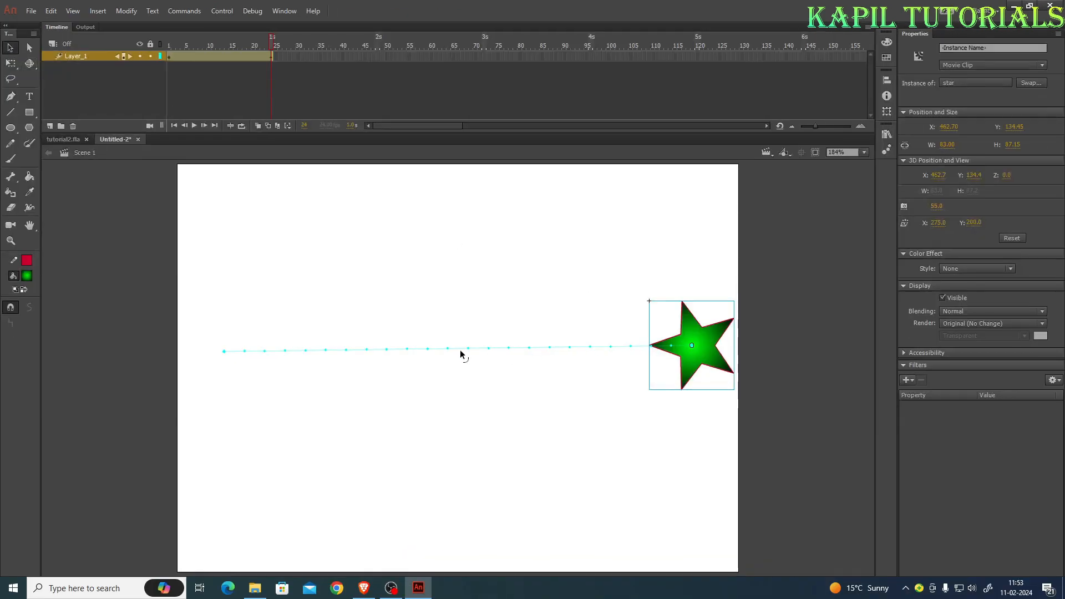
Bend the star's straight motion path downward into a deep curve and reshape both sides of it
drag(449, 351, 495, 532)
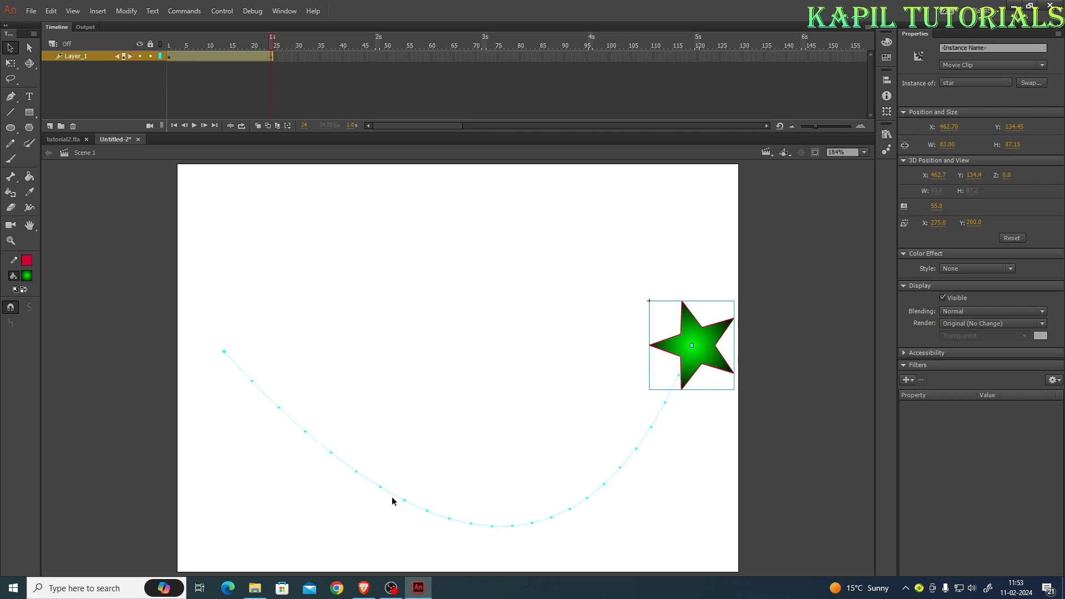
drag(379, 489, 221, 435)
drag(608, 454, 480, 448)
Play the star's animation along the curved path and preview it as a test movie
key(Return)
key(Return)
key(F6)
key(ctrl+Return)
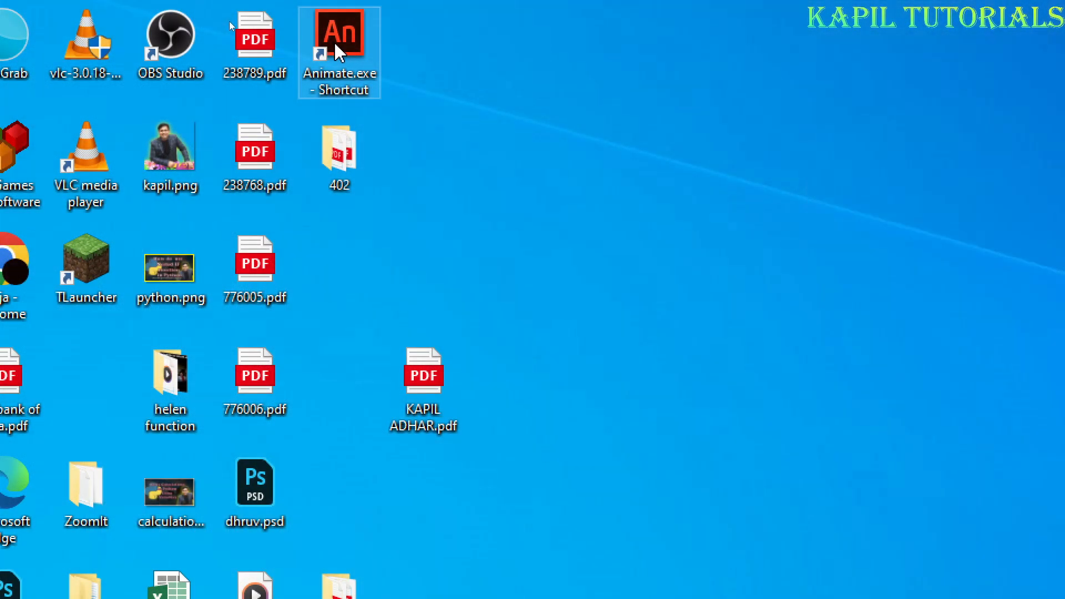
Launch Adobe Animate and create a new ActionScript 3.0 document with the stage fitted in the window
double_click(336, 45)
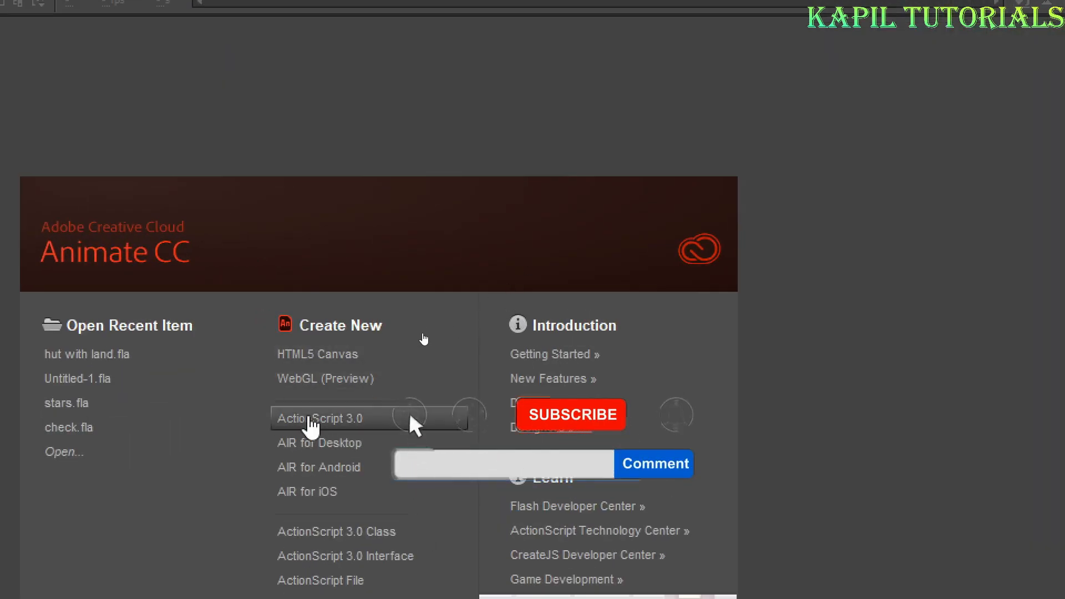
click(309, 426)
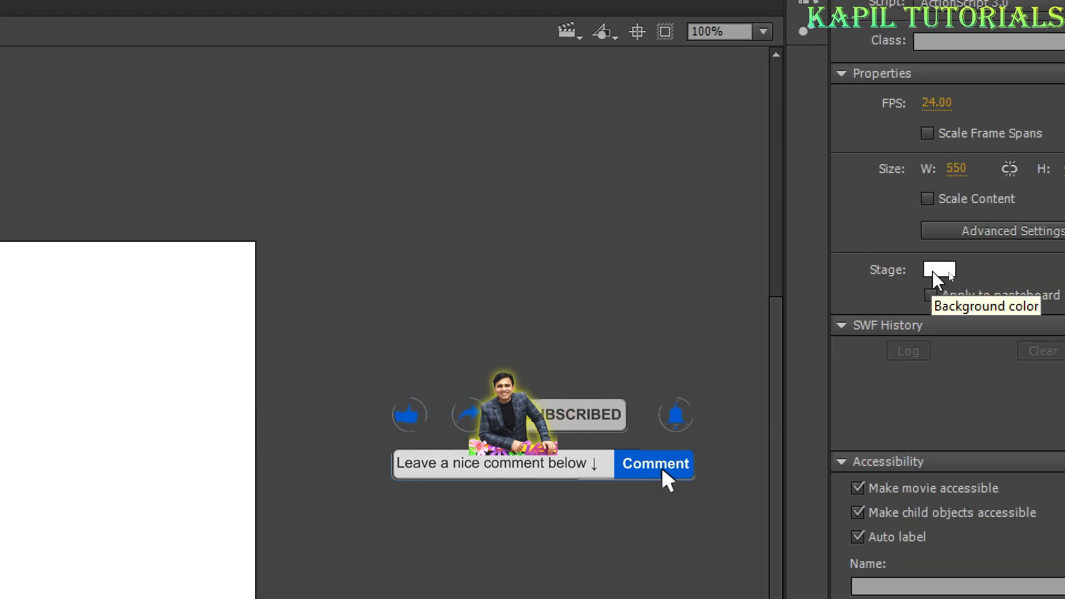
click(951, 272)
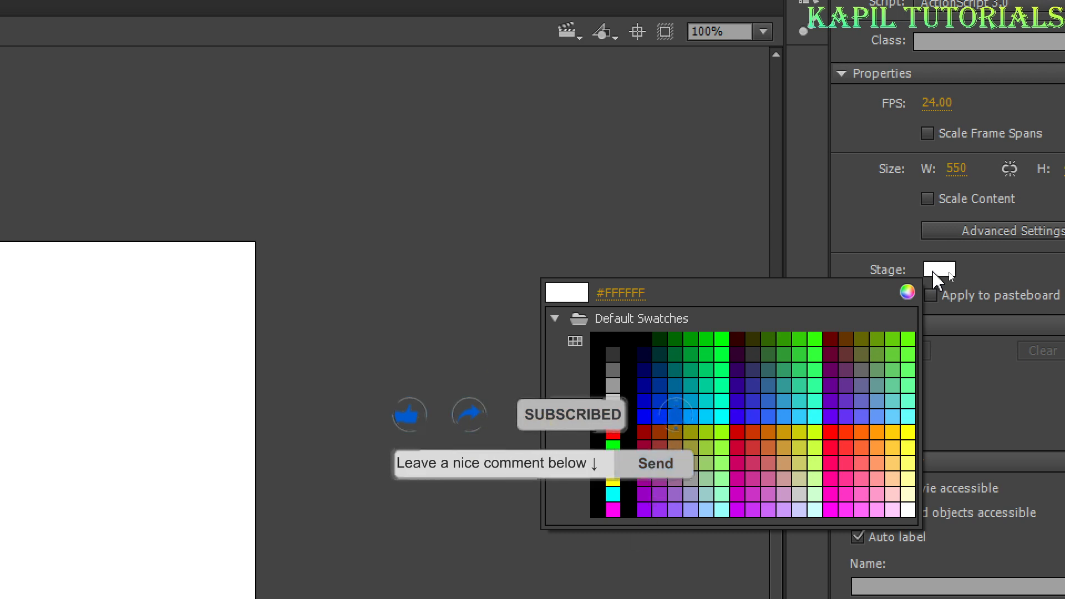
click(935, 272)
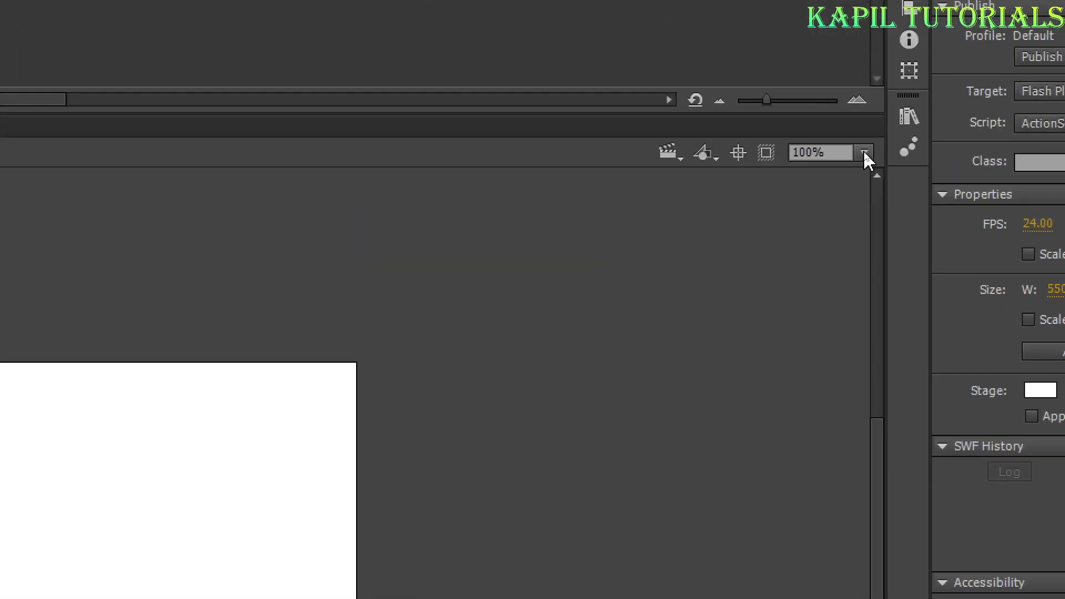
click(864, 153)
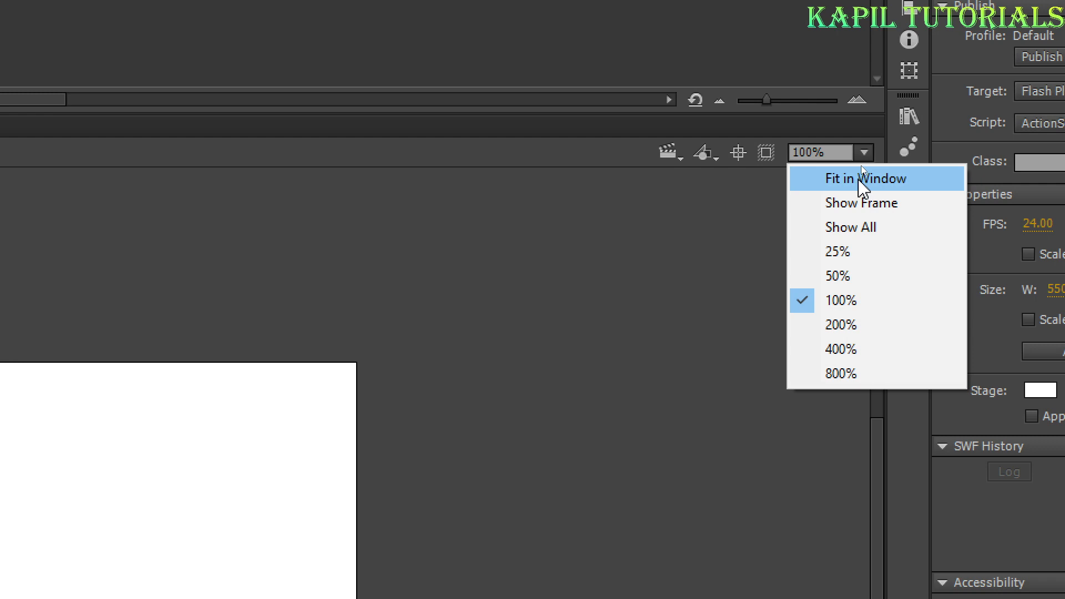
click(860, 179)
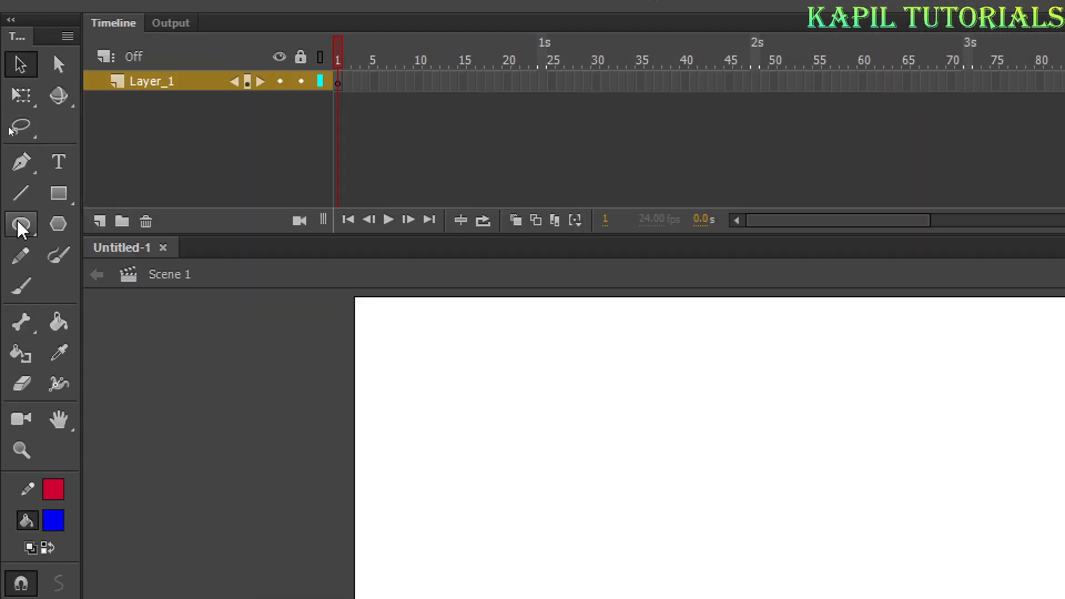
Draw a circle about 35 px wide with a red stroke of size 2 and a blue fill near the stage's left edge
click(10, 129)
drag(19, 226, 116, 224)
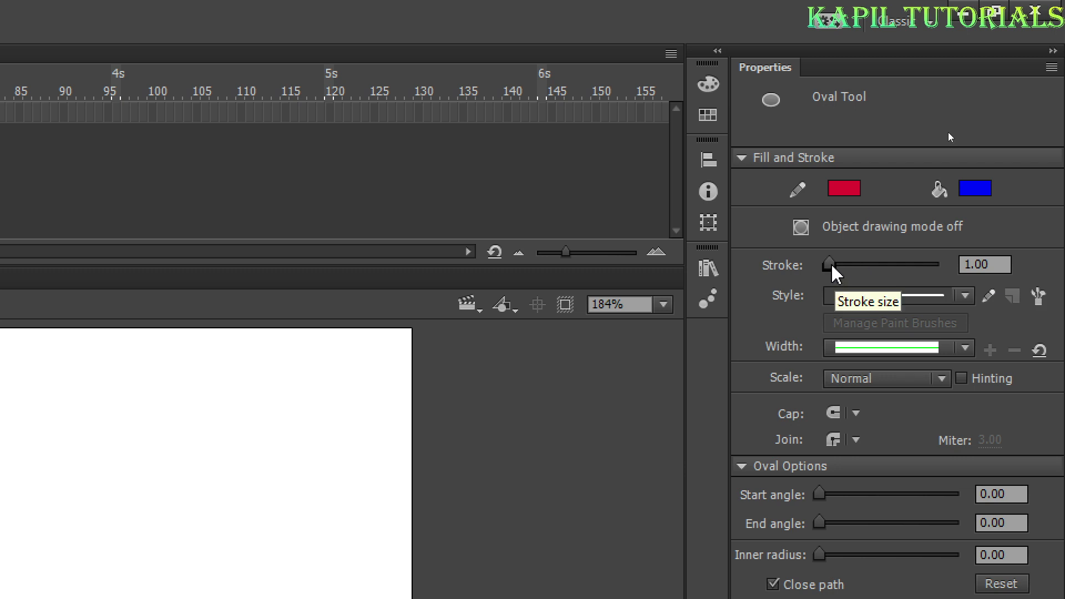
drag(830, 266, 827, 265)
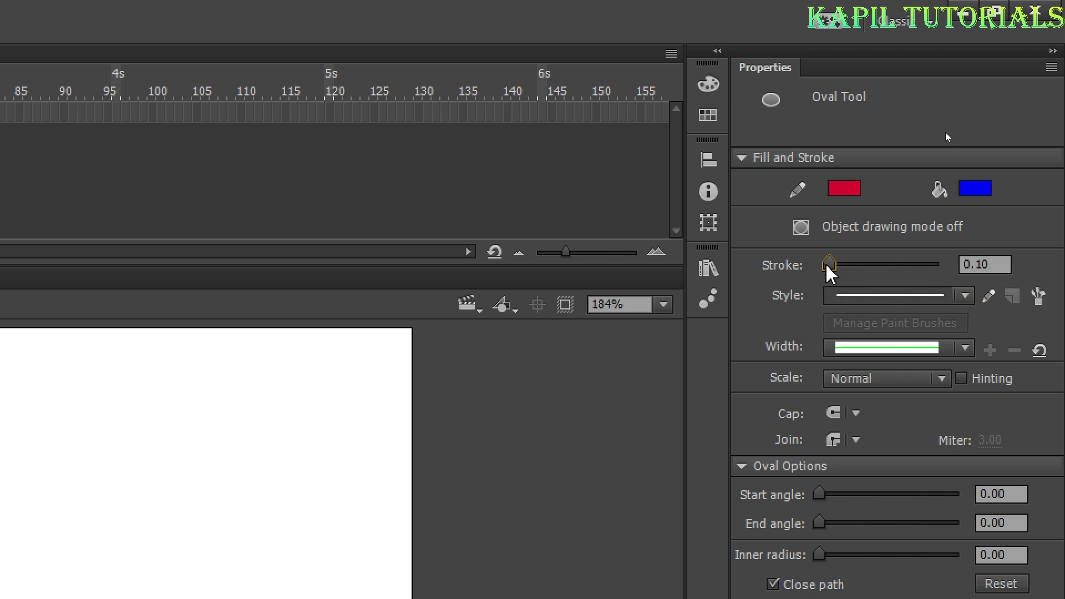
click(1002, 266)
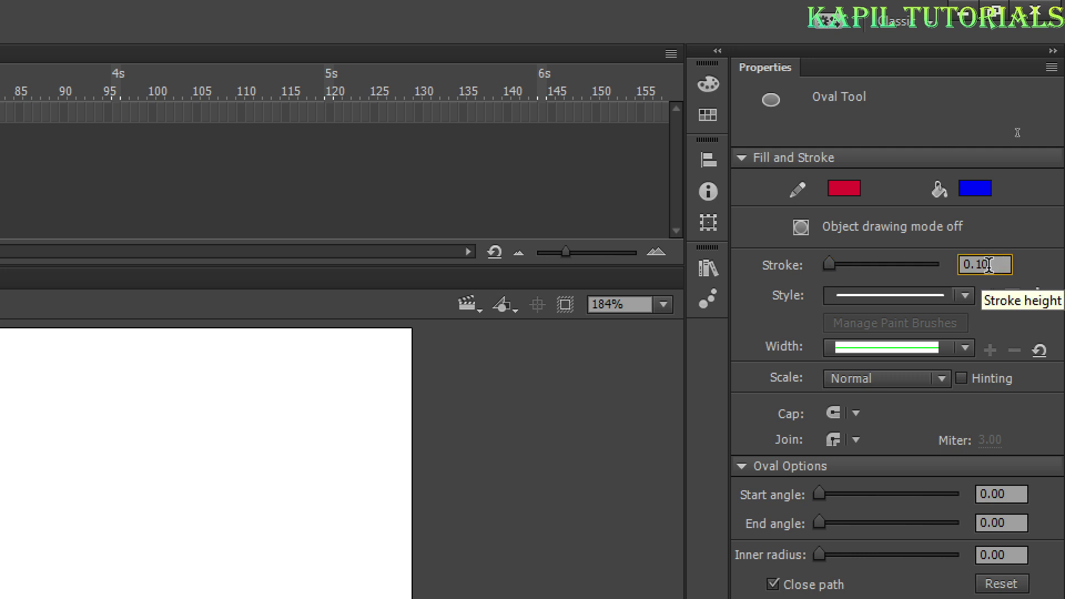
drag(990, 266, 909, 266)
text(2)
key(Return)
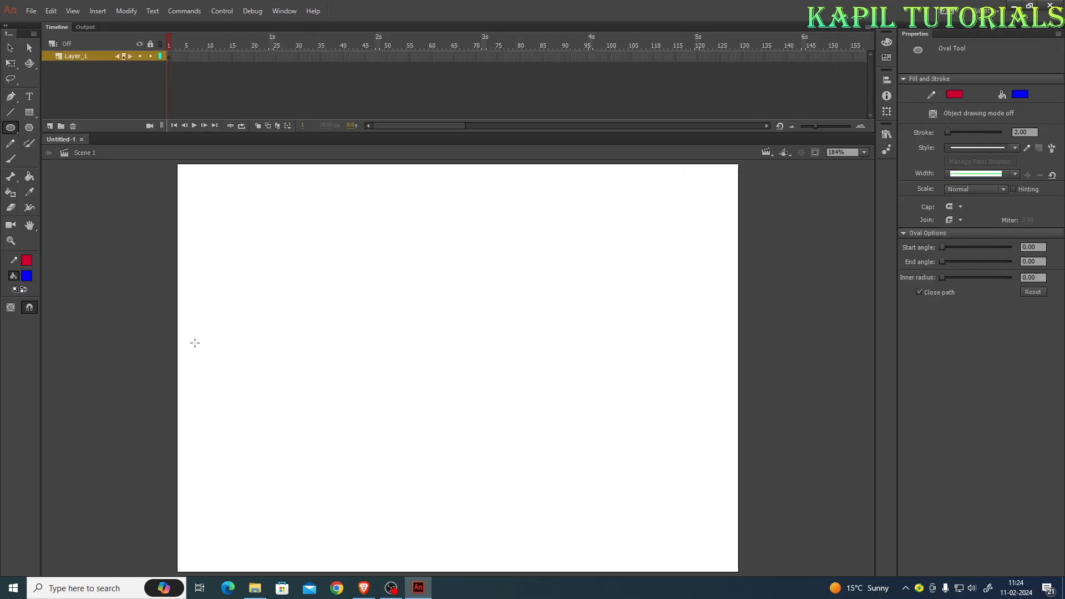
drag(192, 345, 229, 382)
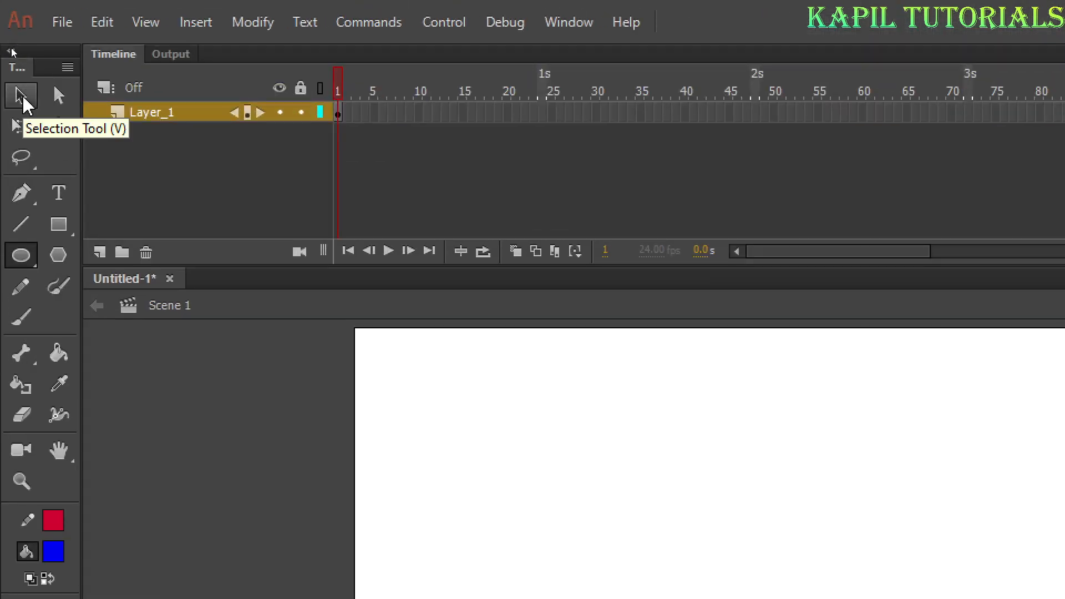
Try selecting the circle with a marquee and by its fill only, and moving the fill away from its outline
click(22, 103)
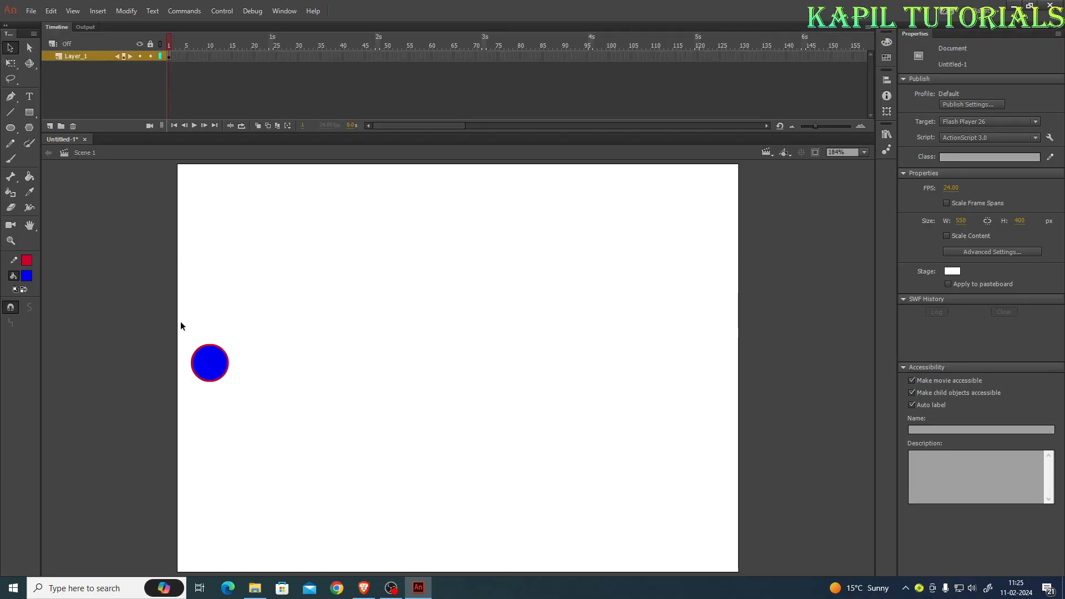
drag(181, 323, 250, 389)
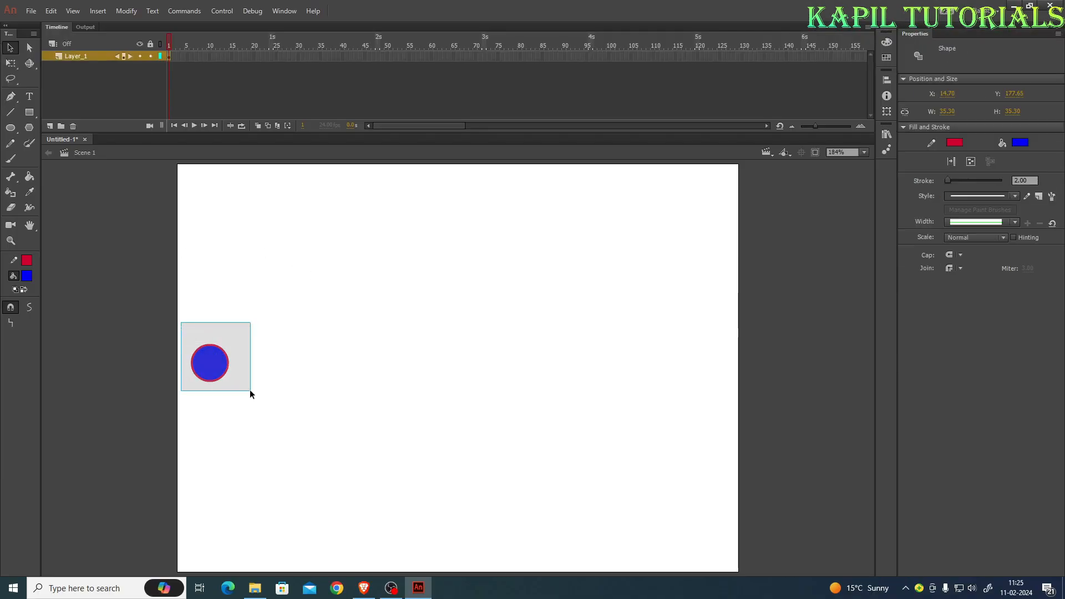
click(262, 385)
click(216, 371)
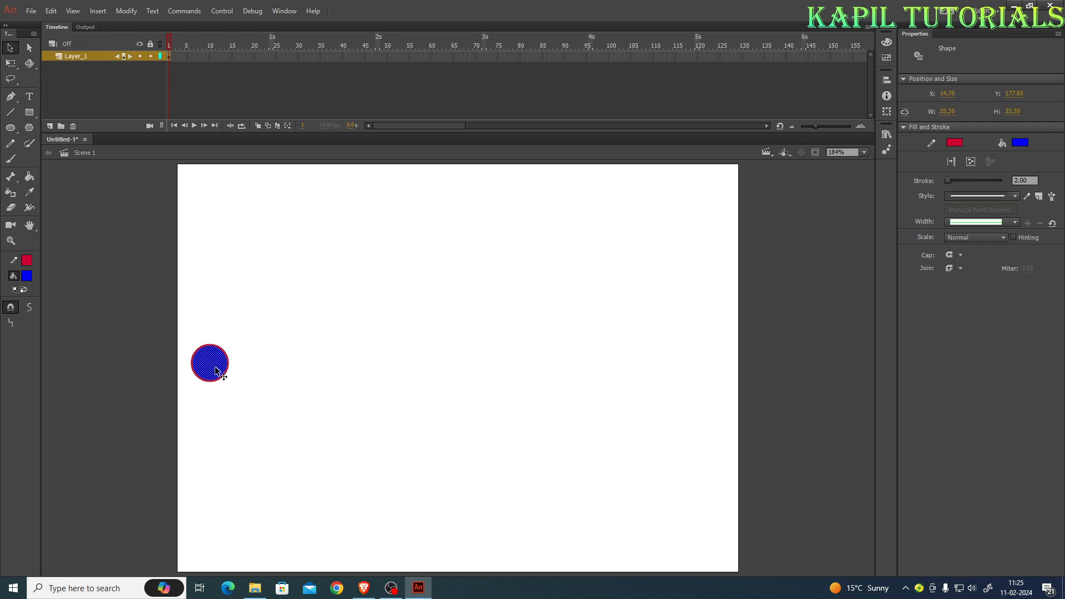
click(259, 386)
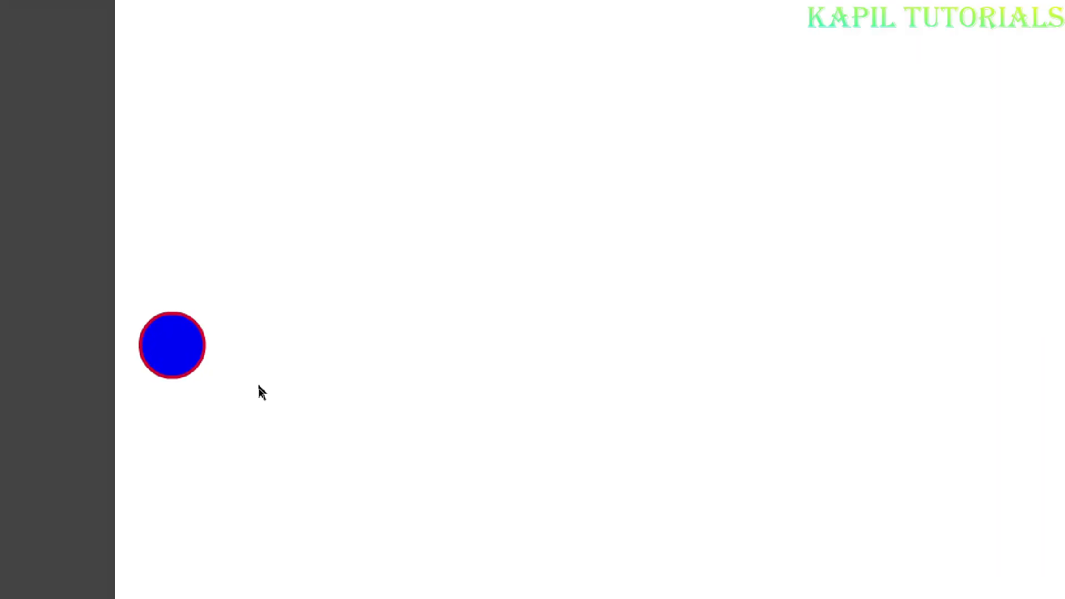
click(333, 347)
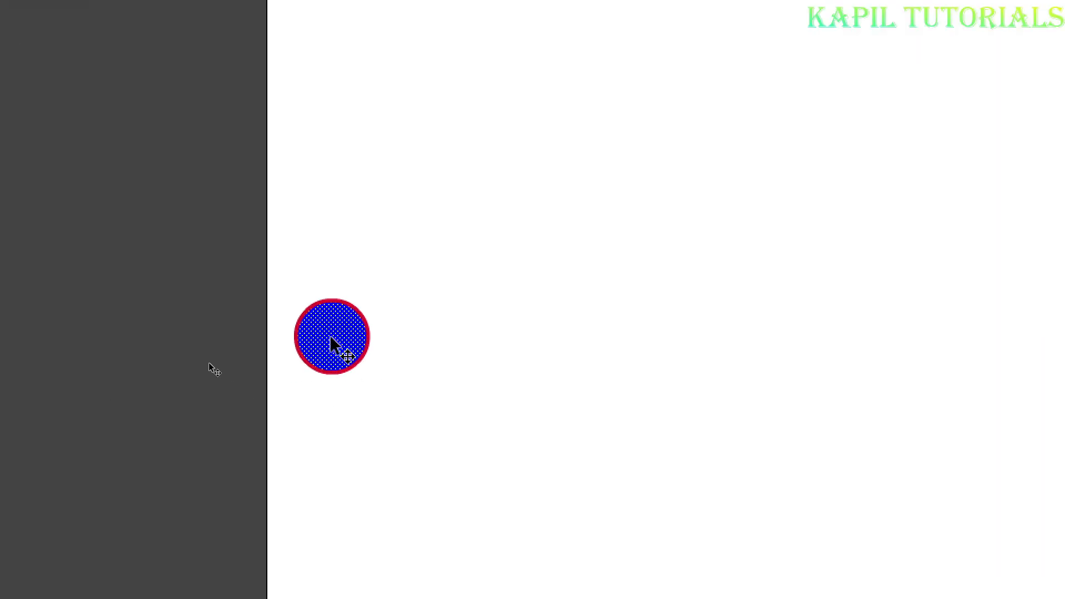
drag(336, 348, 521, 354)
click(403, 362)
drag(279, 265, 392, 408)
click(392, 408)
Select the circle's fill and outline together and convert them to a movie clip symbol named circle
double_click(326, 330)
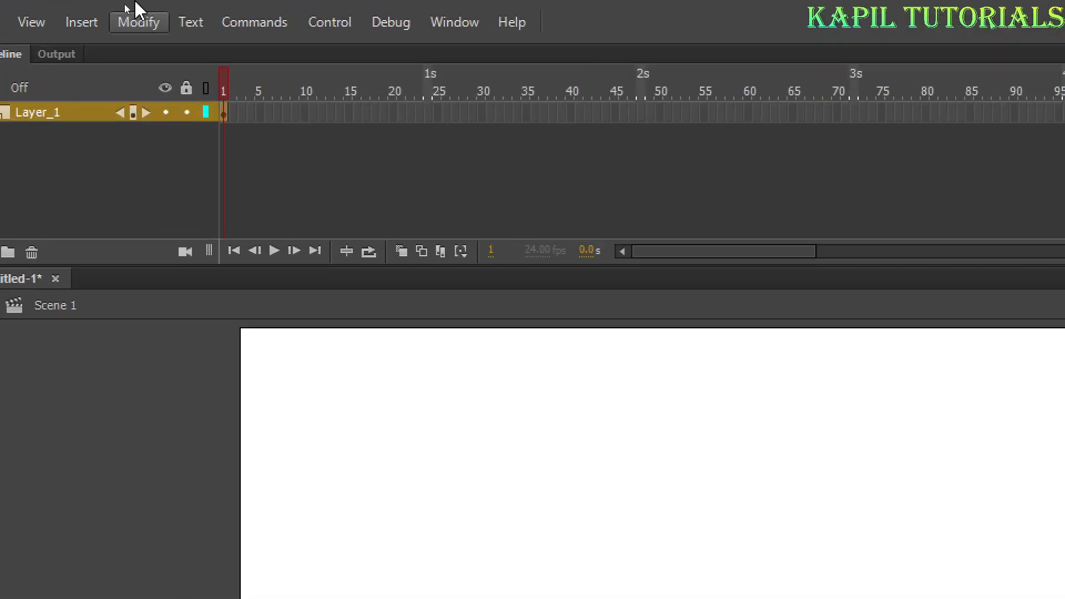
click(136, 16)
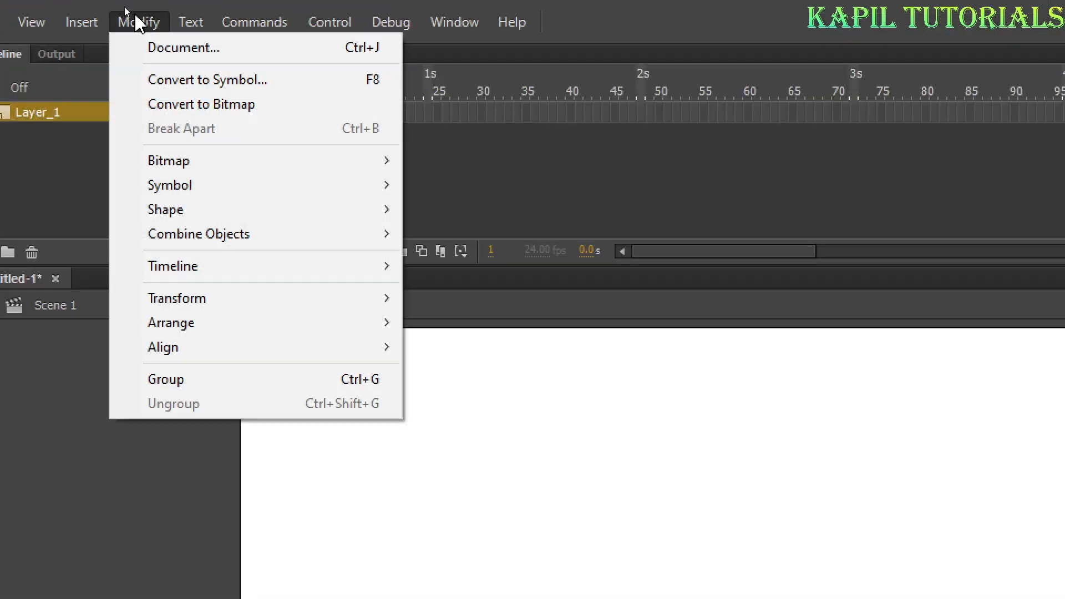
click(168, 80)
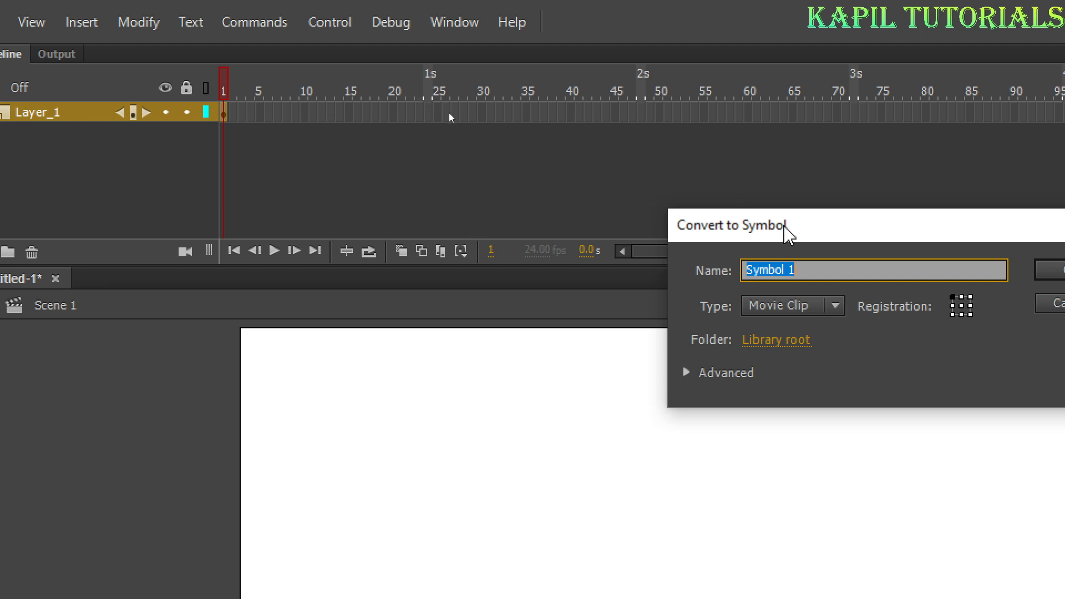
drag(786, 230, 366, 173)
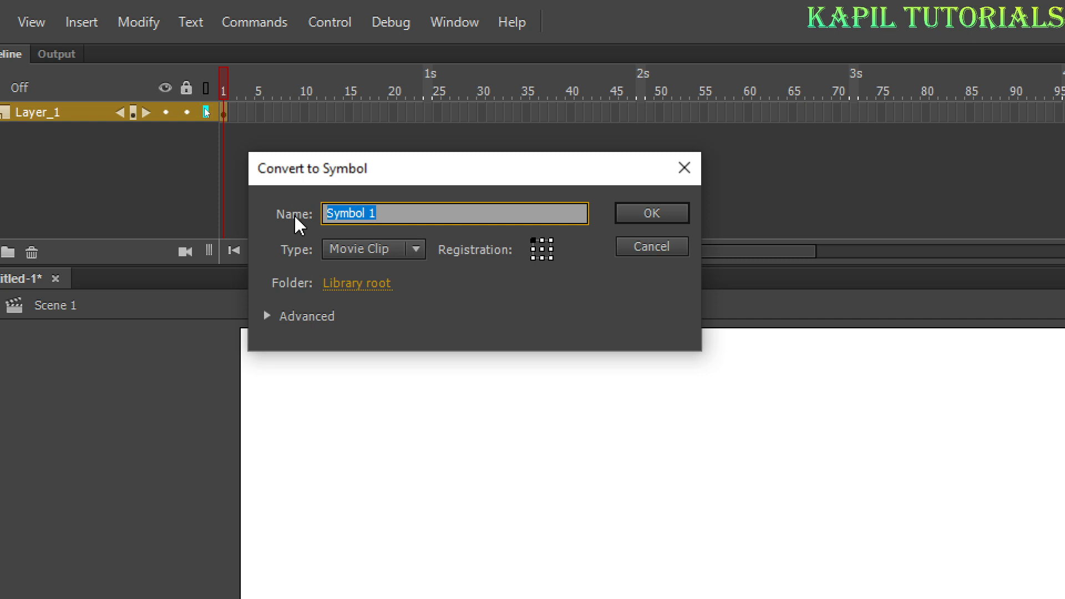
text(circl)
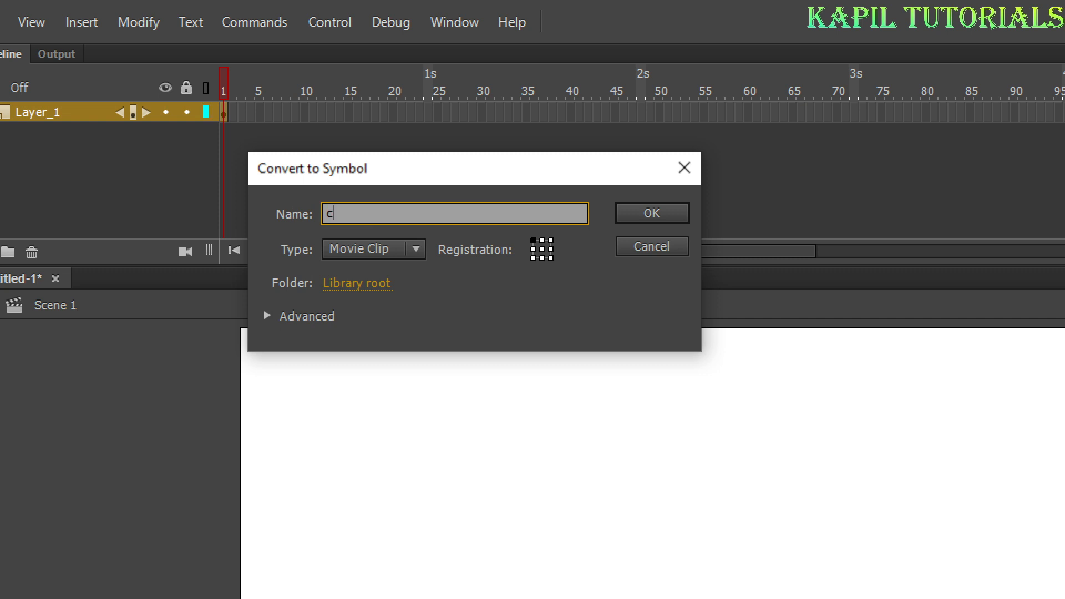
text(e)
click(654, 214)
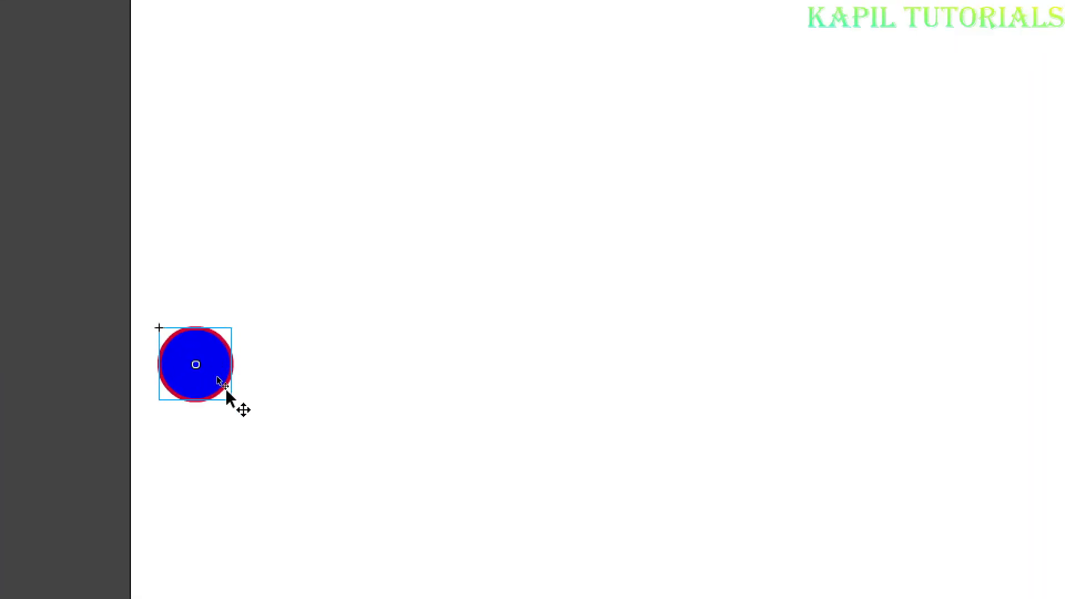
Check that the circle selects as a single object and view its symbol in the library
click(247, 363)
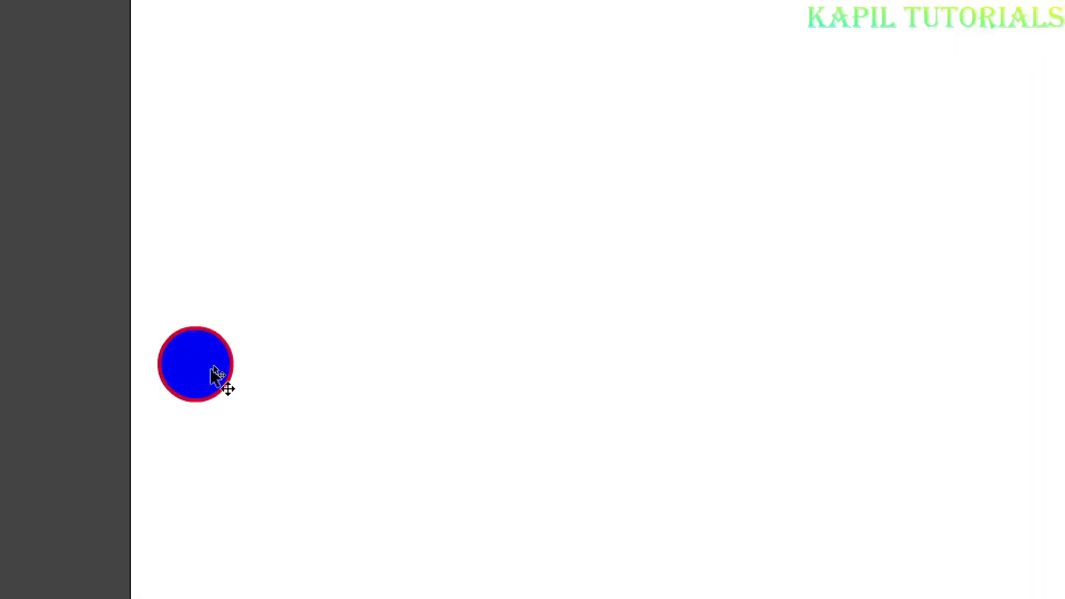
click(199, 372)
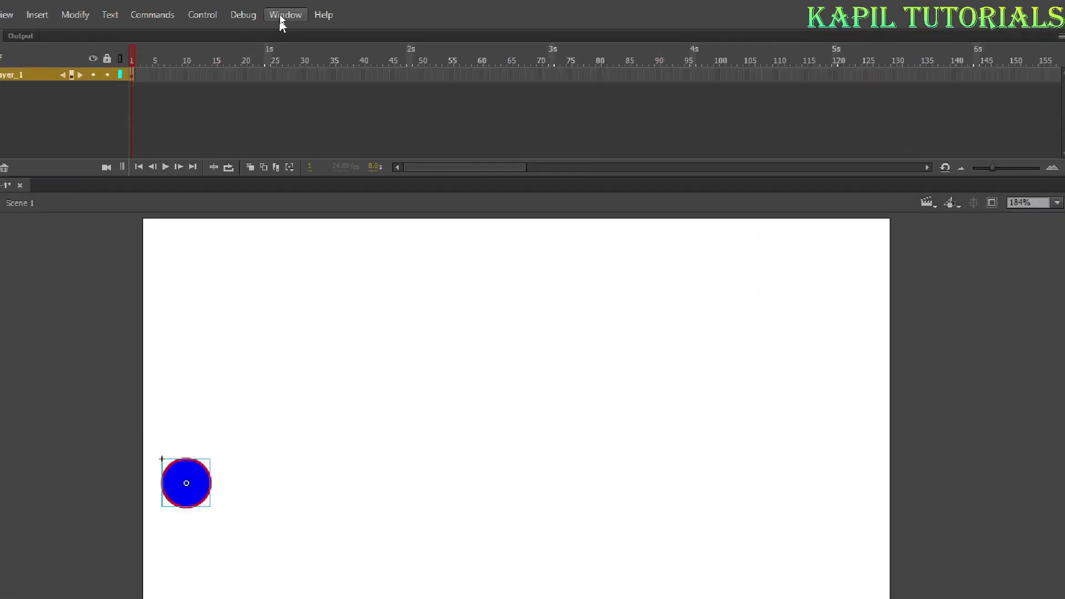
click(280, 14)
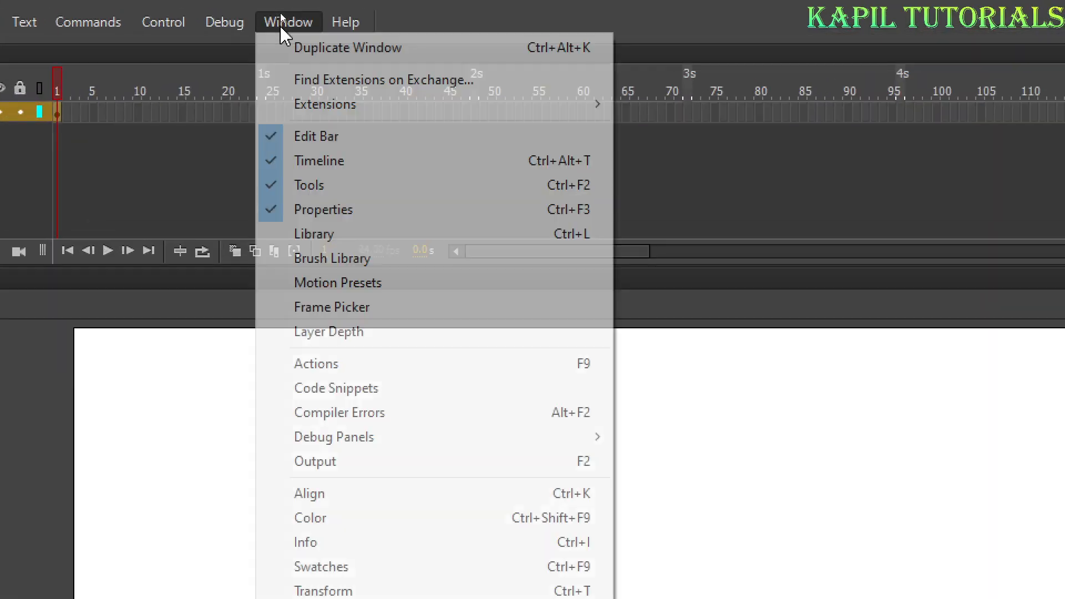
click(319, 237)
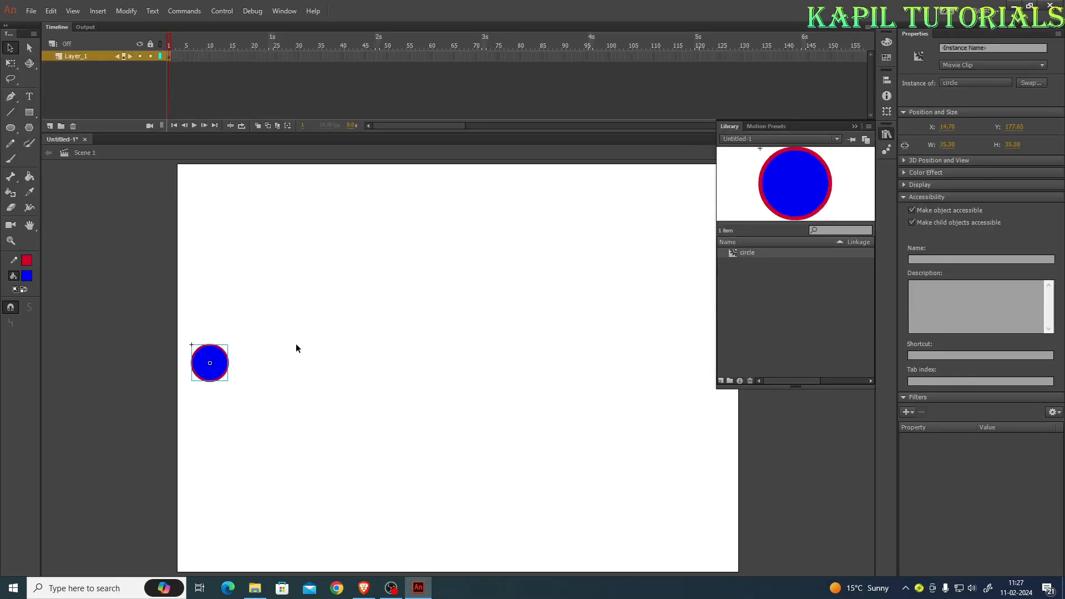
click(855, 126)
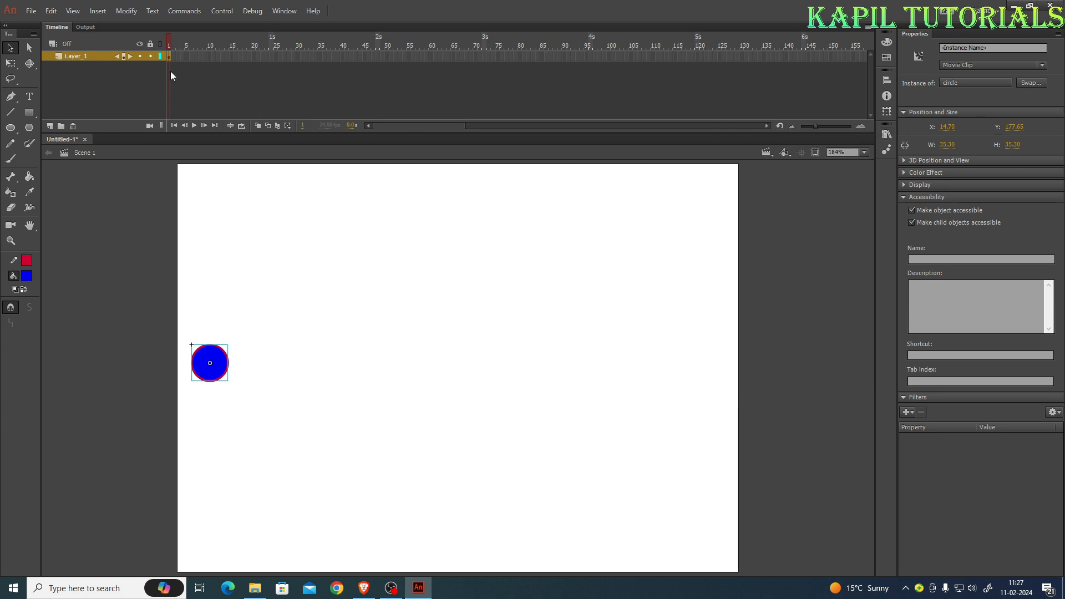
Create a motion tween for the circle and extend its span to about frame 50
click(98, 11)
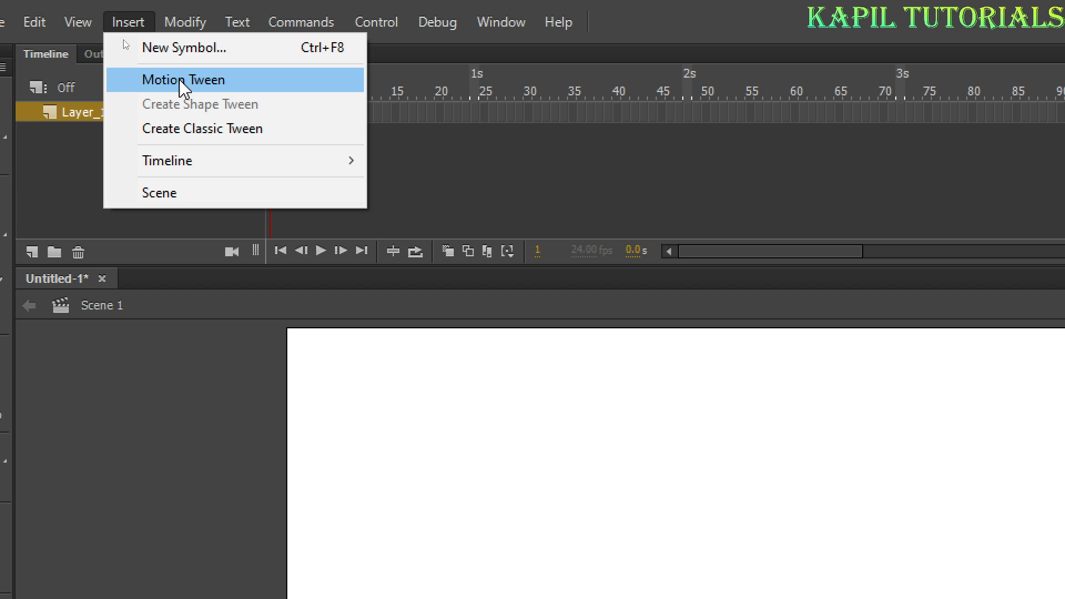
click(179, 86)
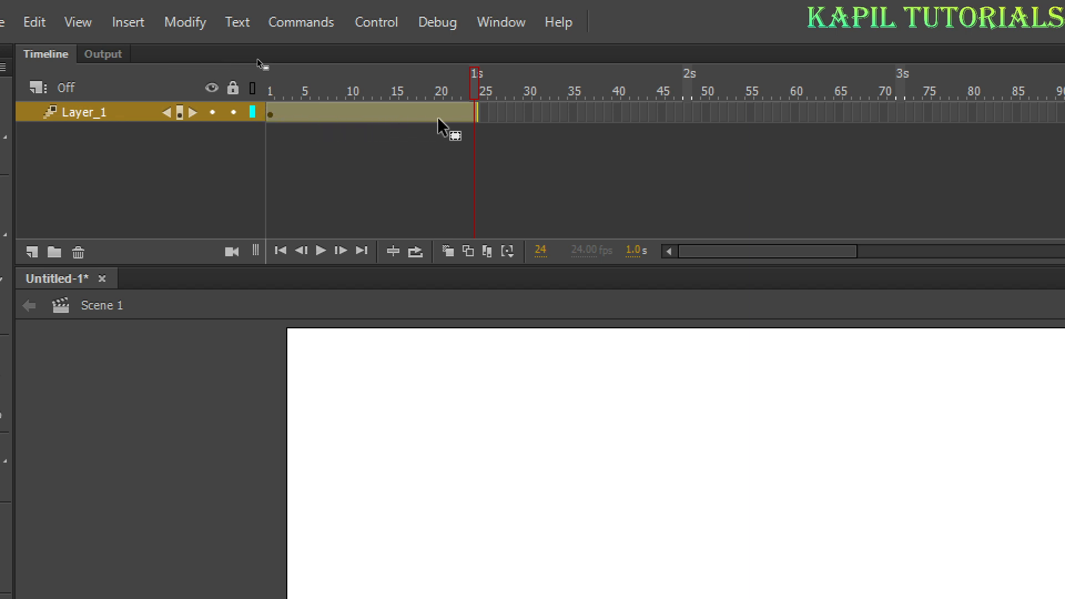
drag(475, 115, 266, 104)
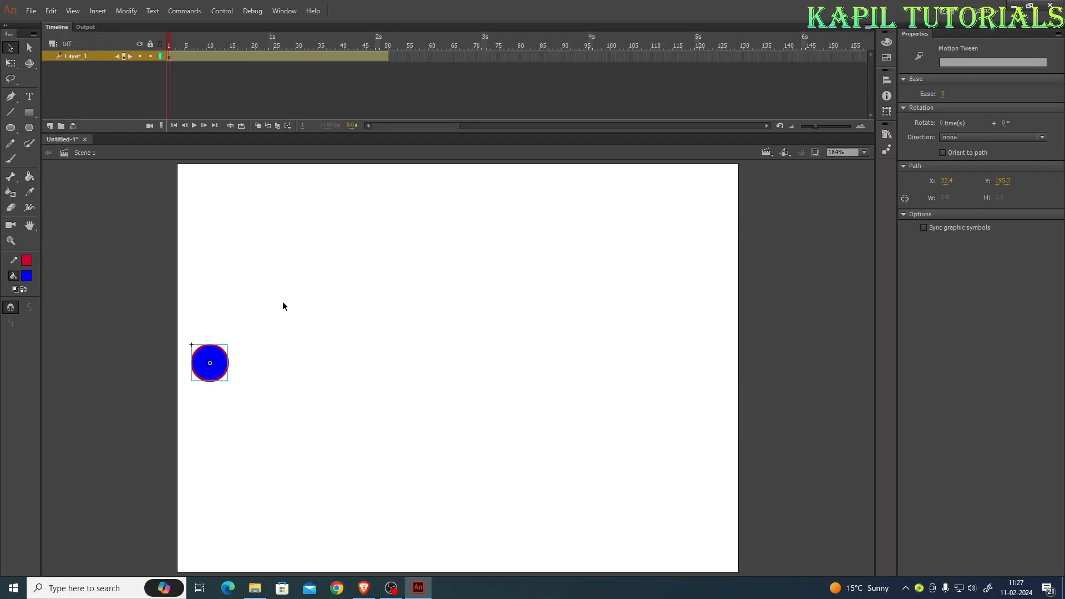
At frame 15, move the circle to the top centre of the stage, about X 268, Y 12, and scrub through its motion
drag(169, 42, 182, 44)
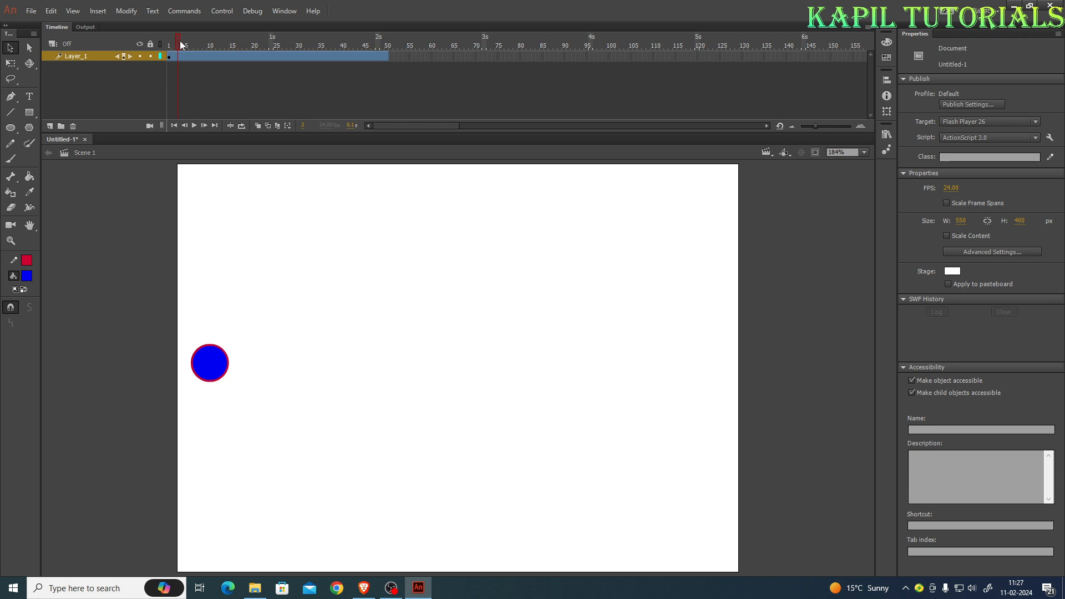
click(233, 55)
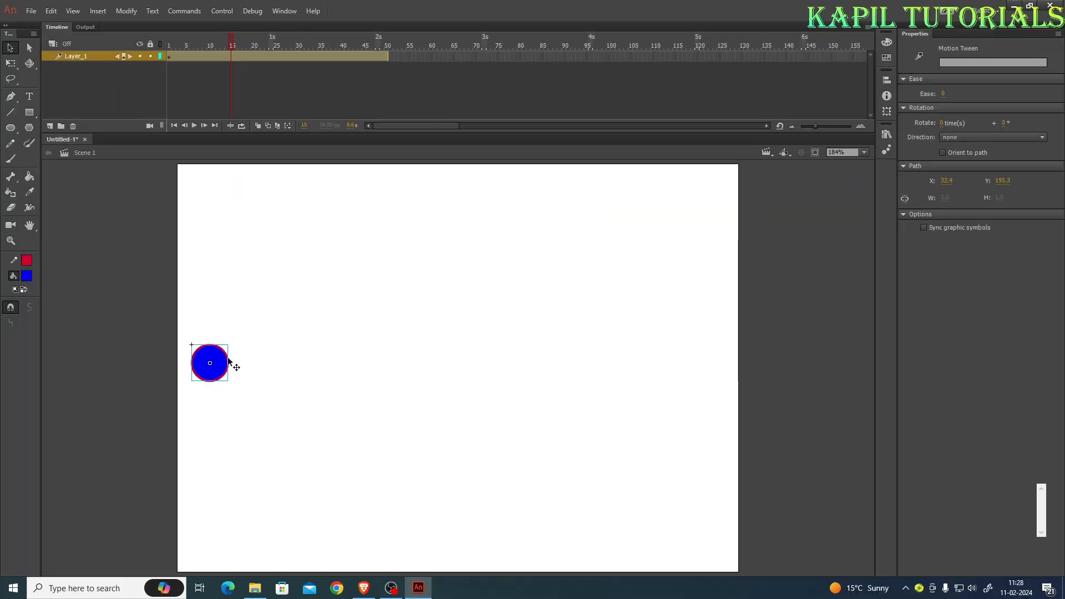
drag(229, 361, 481, 210)
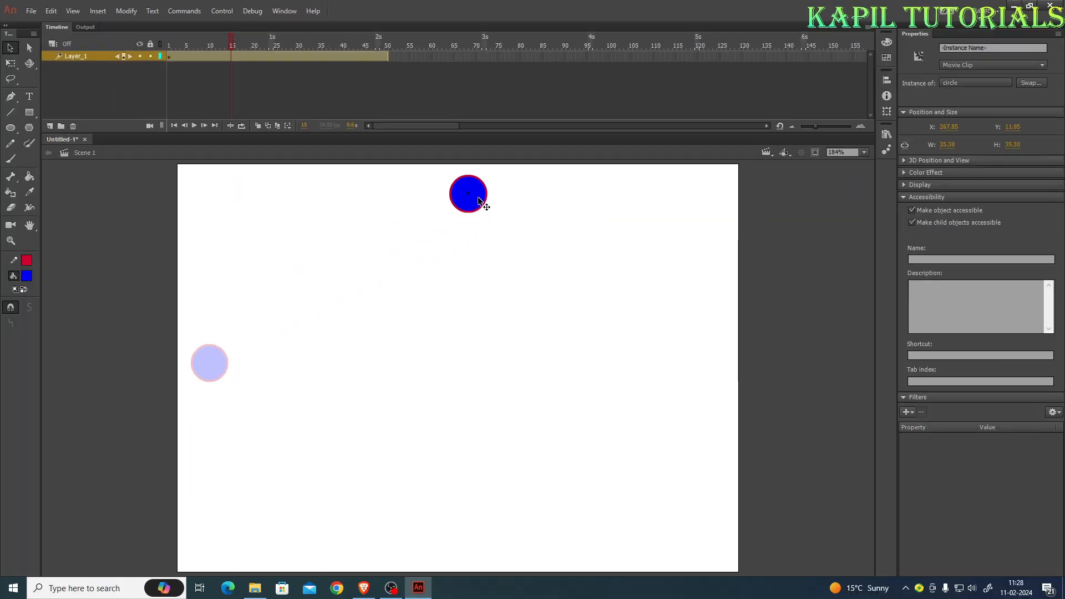
drag(478, 196, 477, 197)
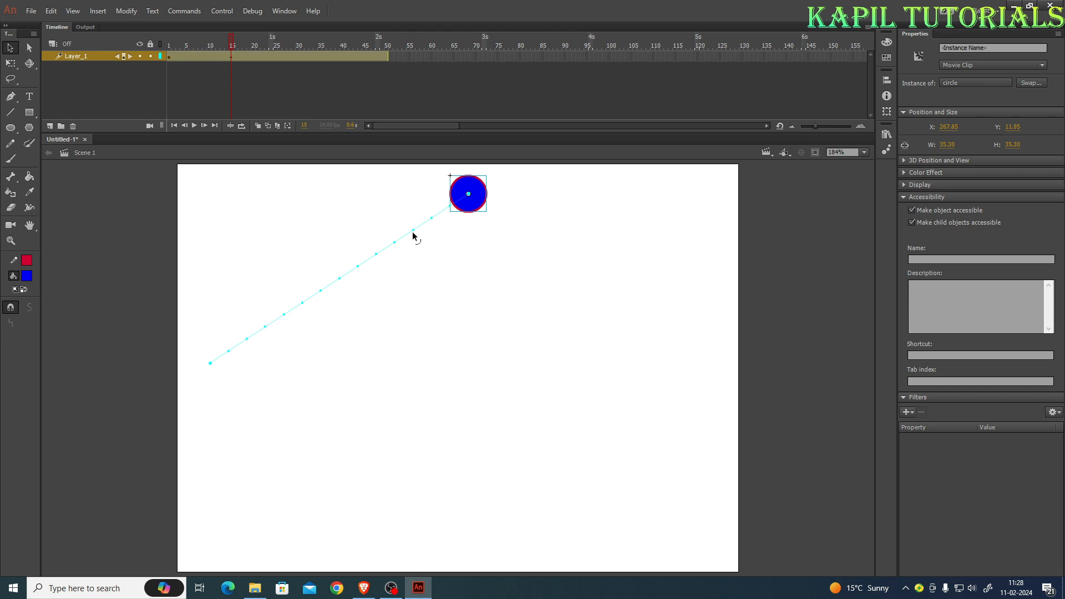
click(218, 46)
drag(202, 42, 232, 45)
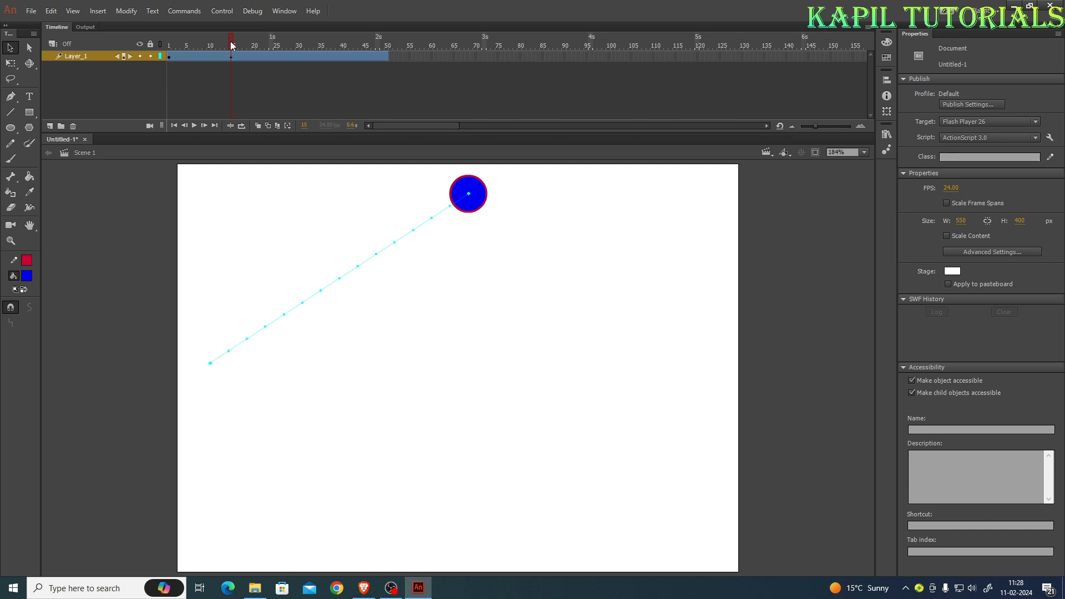
At frame 30, move the circle to the right side of the stage, about X 507, Y 171, and scrub through its motion
drag(232, 45, 281, 51)
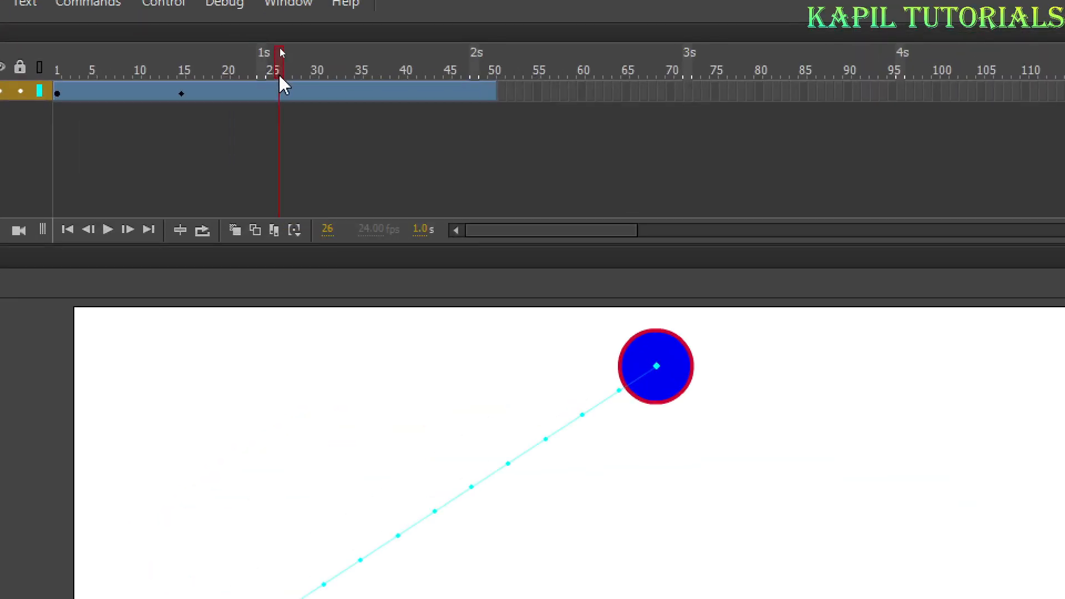
drag(279, 78, 317, 89)
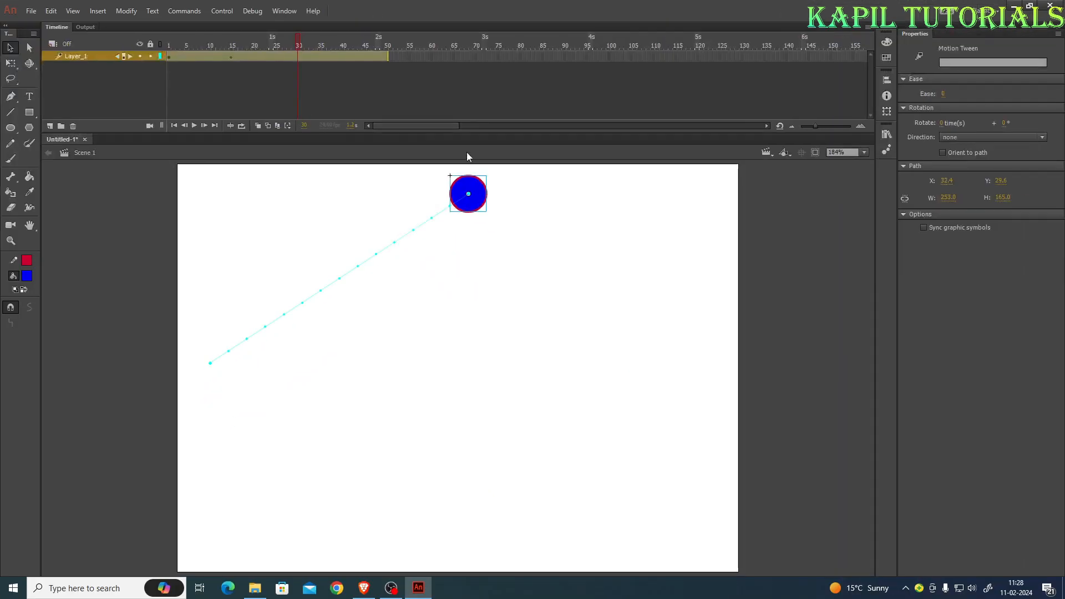
drag(477, 204, 721, 361)
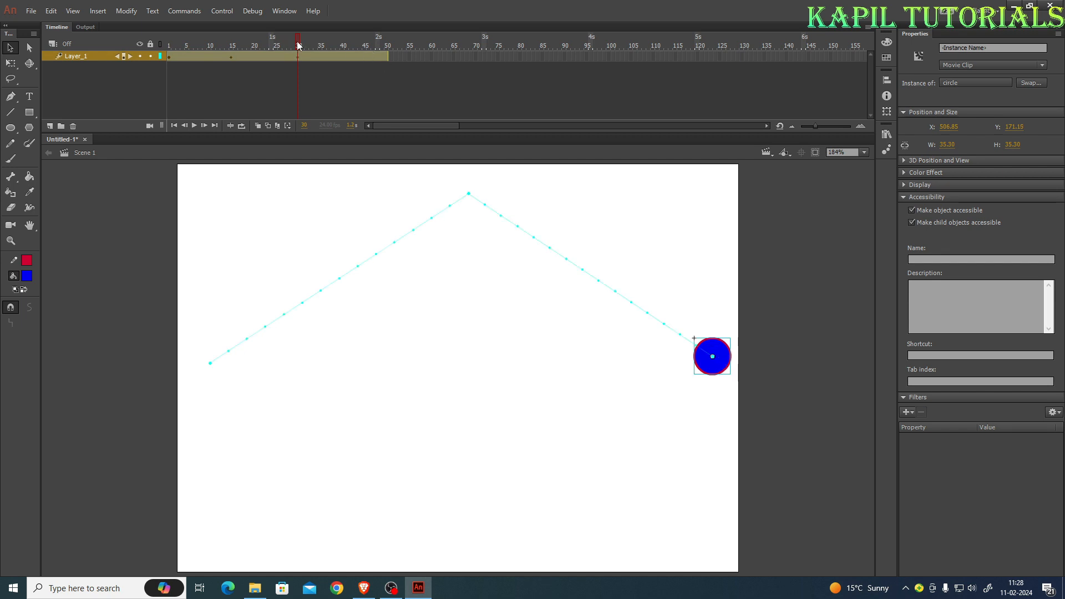
mouse_move(298, 44)
mouse_down()
mouse_move(187, 47)
mouse_move(315, 72)
mouse_move(168, 63)
mouse_move(299, 59)
mouse_up()
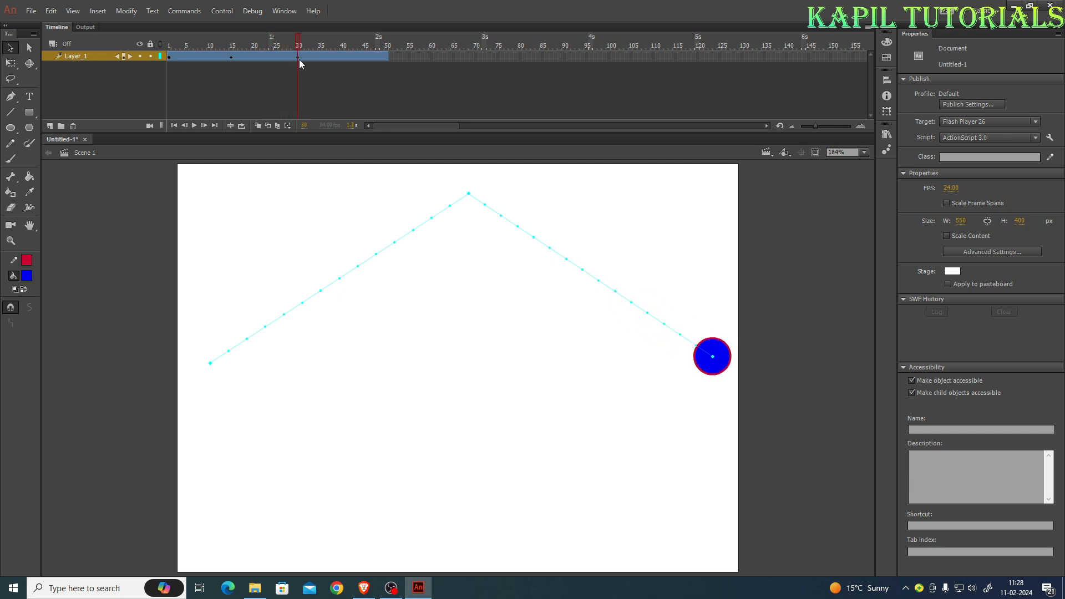
click(299, 59)
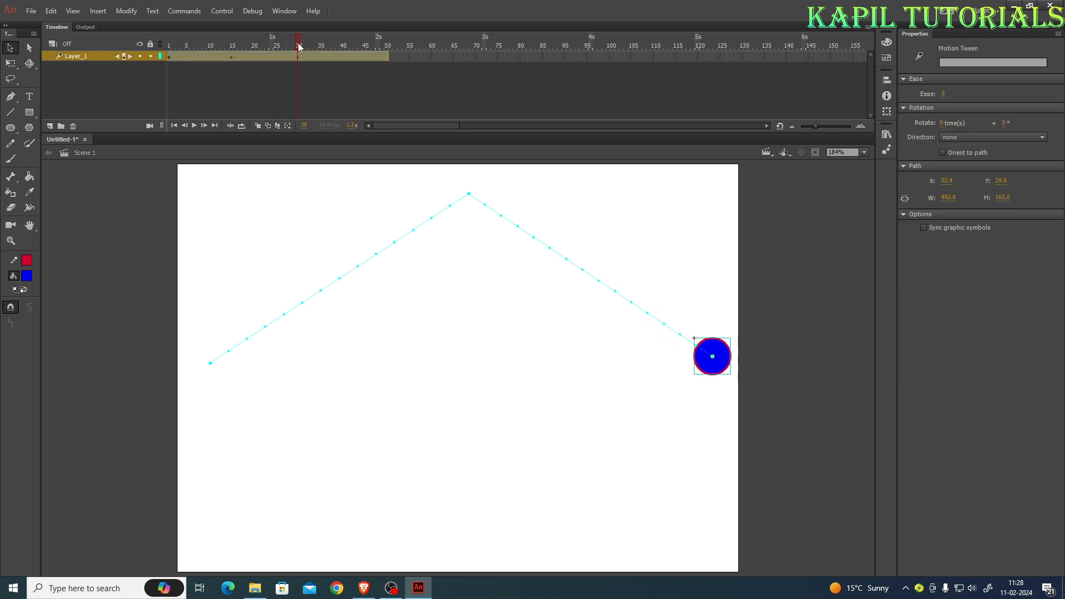
click(299, 46)
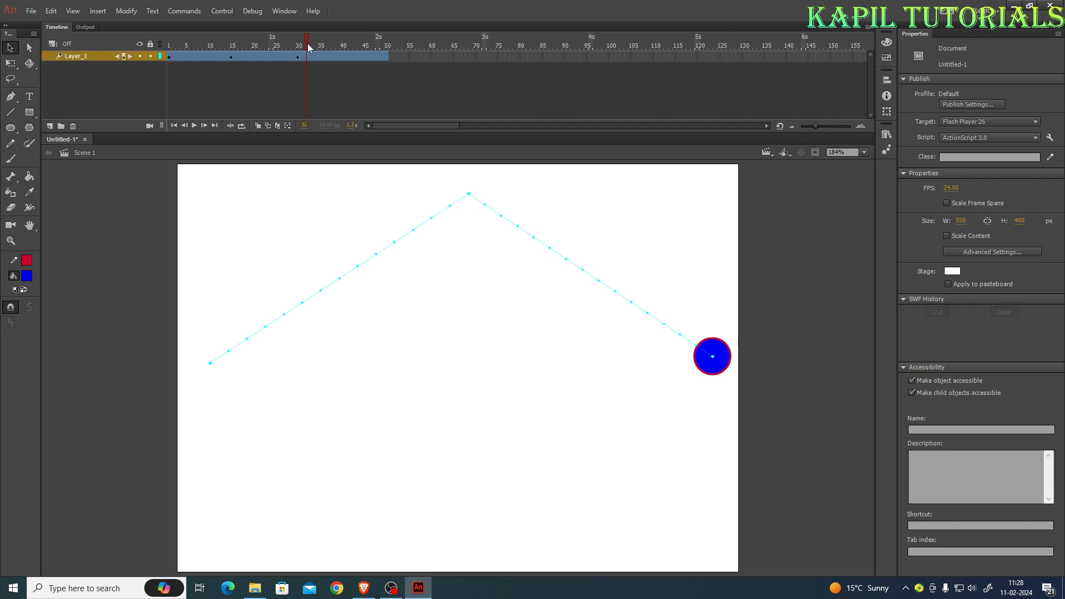
At frame 50, move the circle to the bottom centre of the stage, about X 278, Y 357, and preview its motion
drag(298, 49, 387, 55)
click(388, 53)
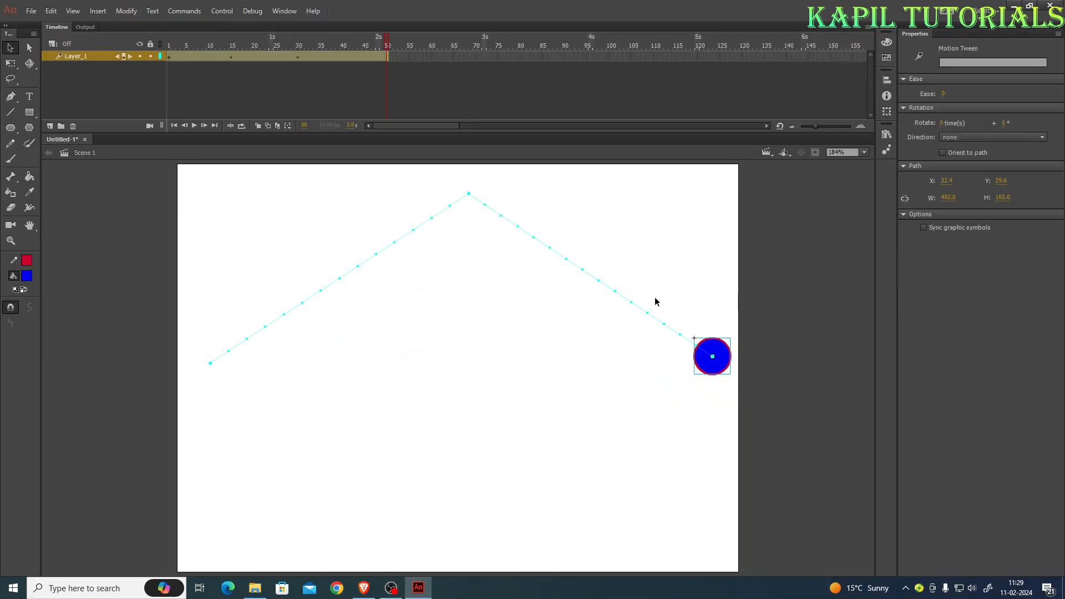
drag(715, 368, 487, 554)
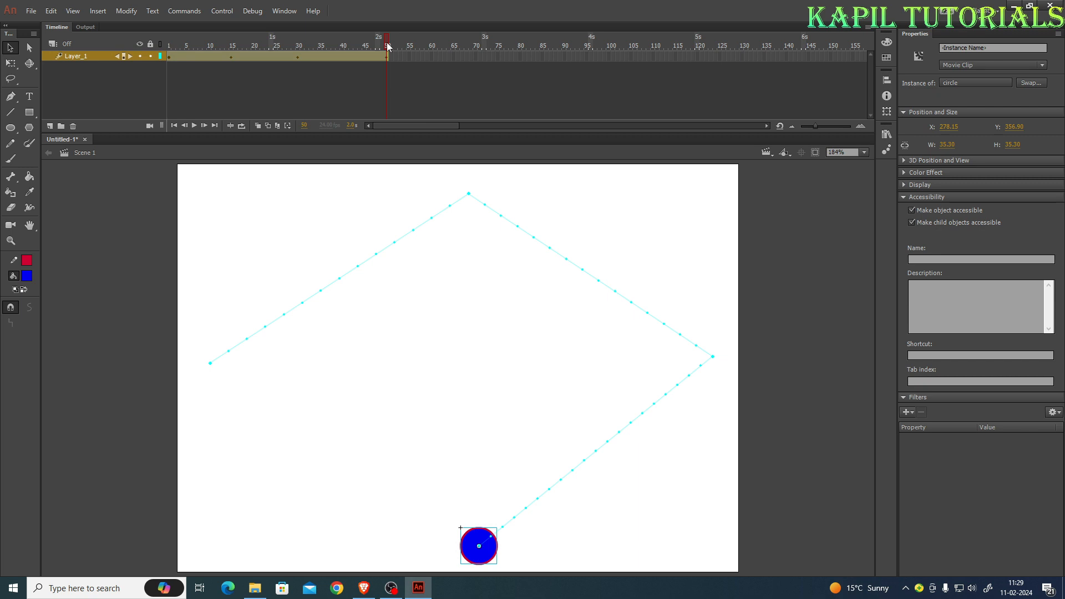
key(Return)
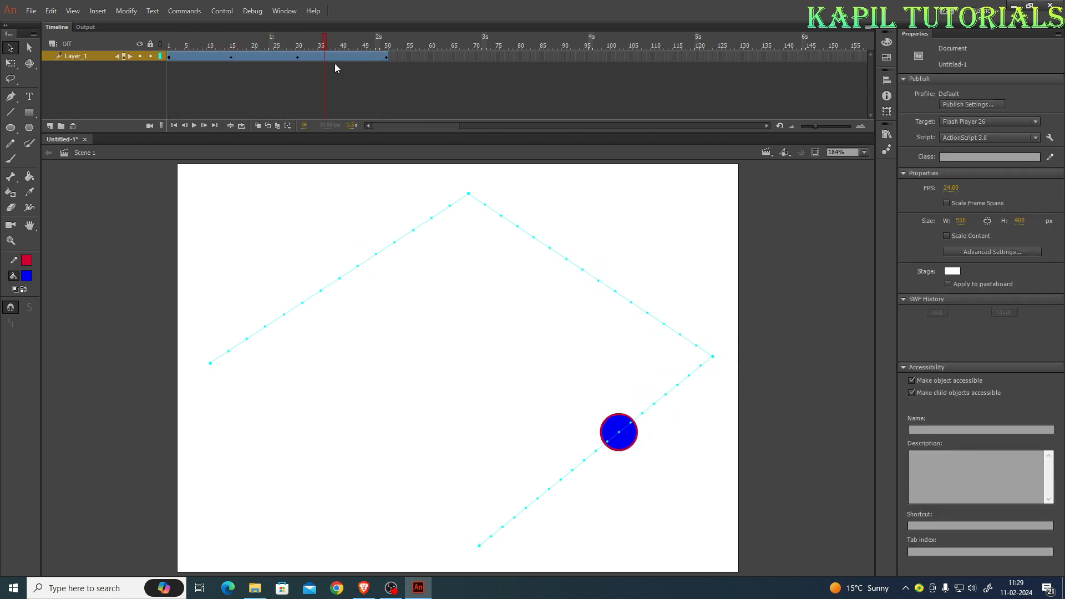
mouse_move(398, 73)
mouse_down()
mouse_move(134, 72)
mouse_move(226, 59)
mouse_move(382, 91)
mouse_move(174, 68)
mouse_move(385, 69)
mouse_up()
Extend the tween span to frame 75 and move the circle there back to its starting point, about X 14, Y 179
click(387, 67)
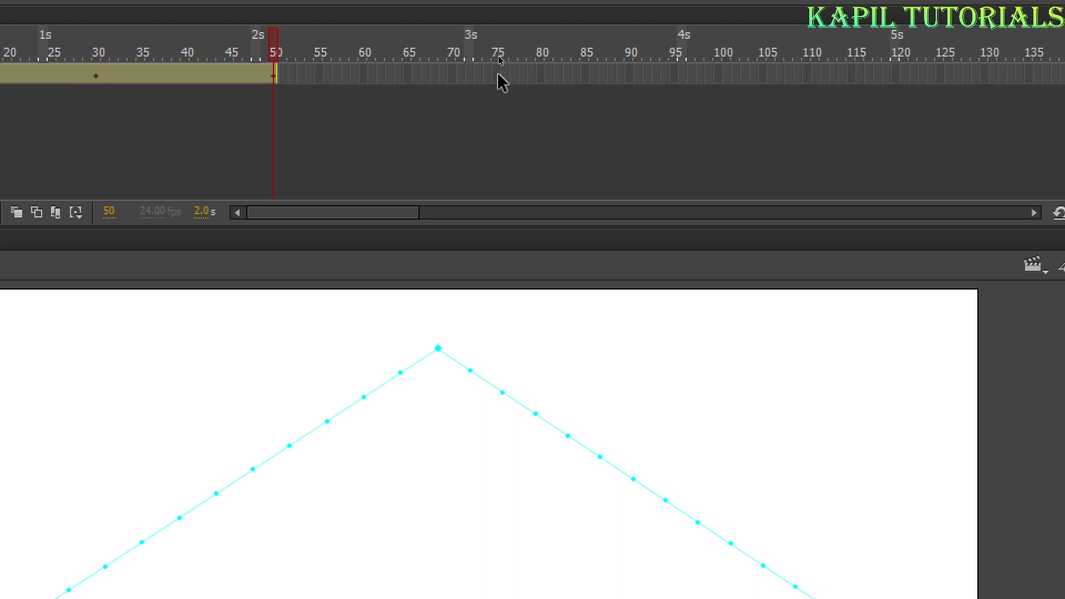
click(498, 56)
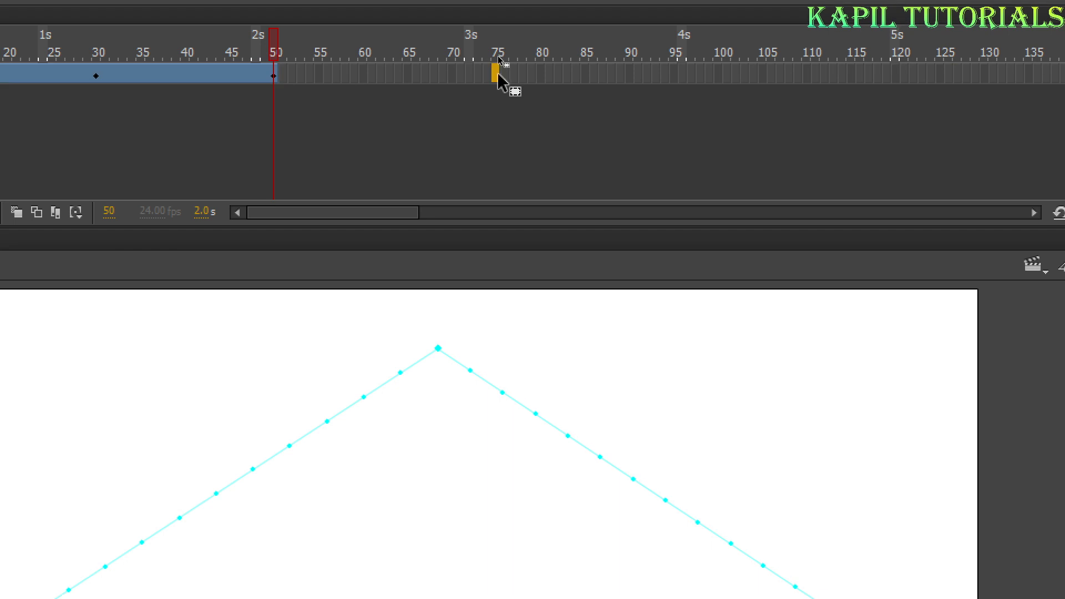
right_click(498, 78)
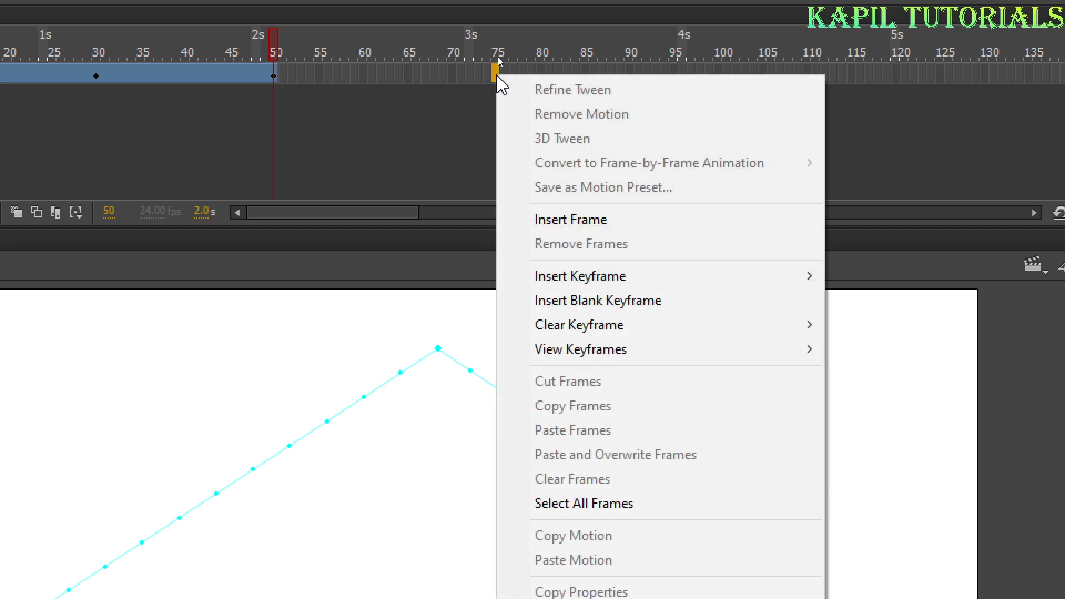
click(555, 222)
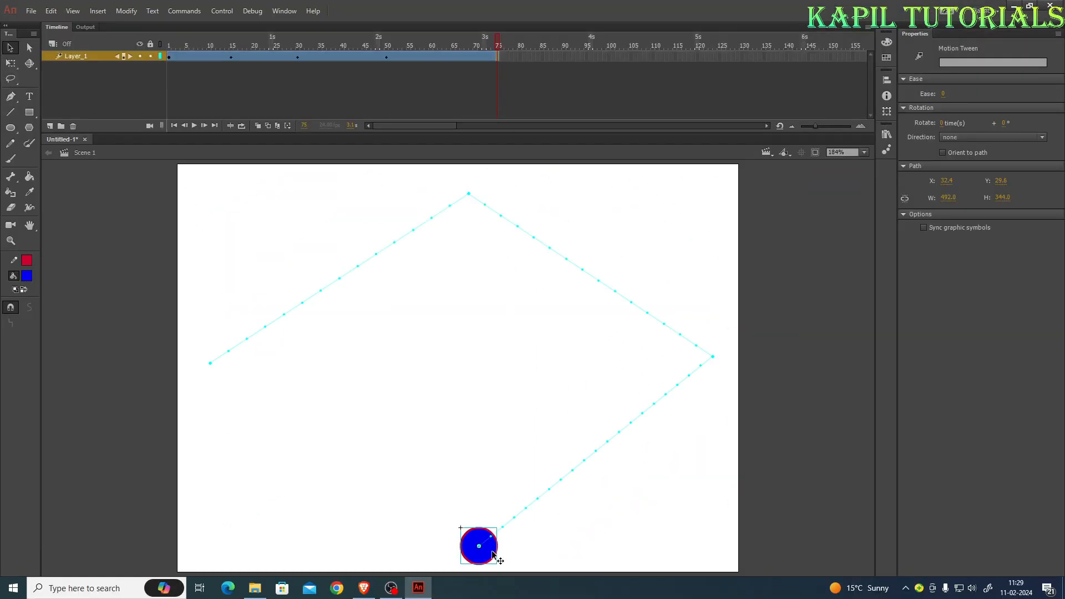
drag(485, 551, 215, 373)
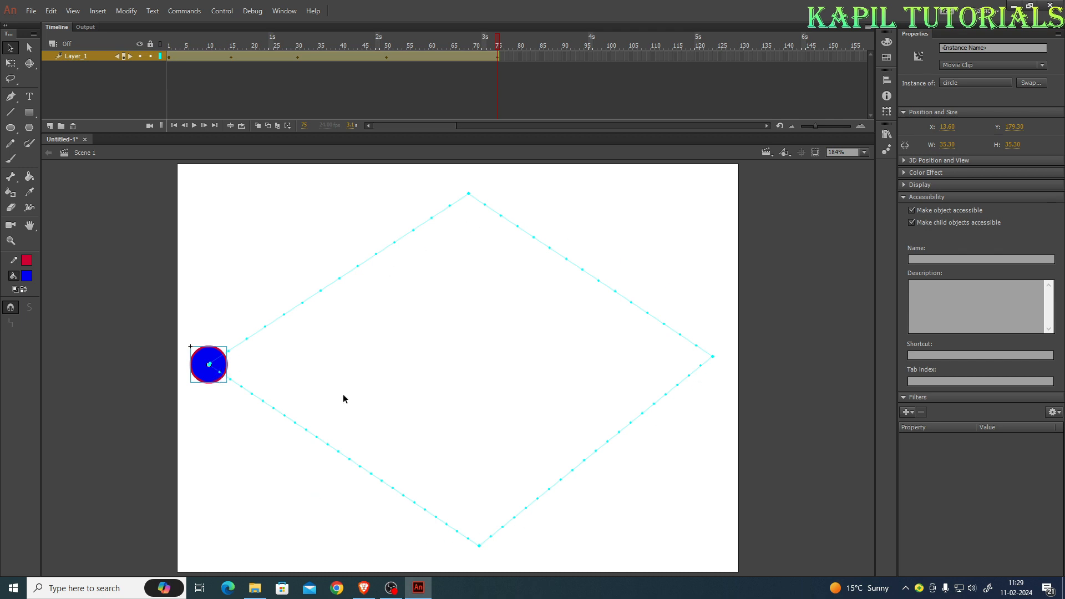
key(Return)
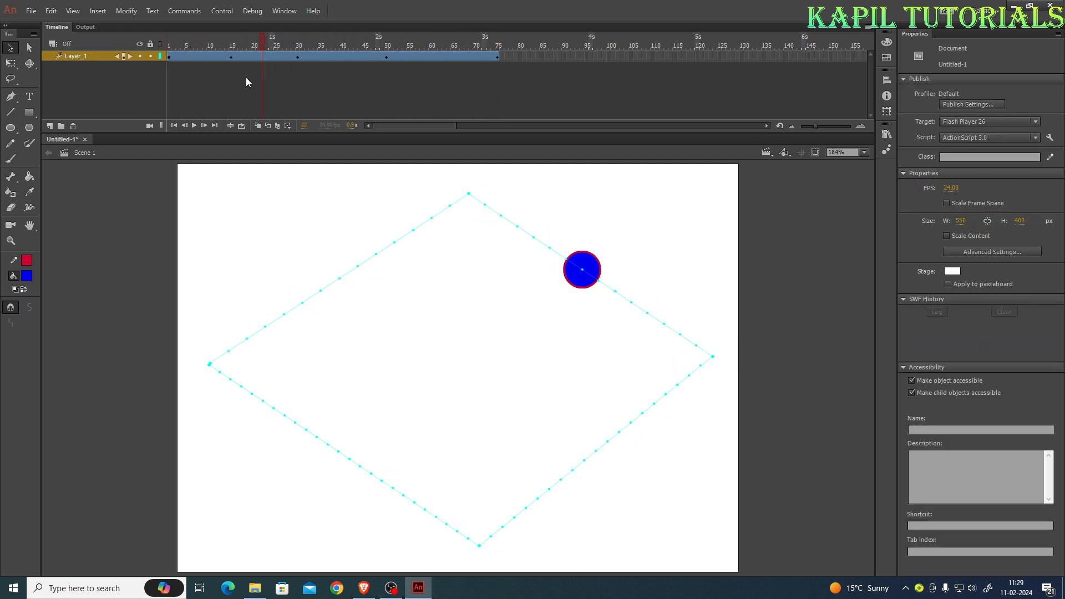
Return to frame 1, test the movie in a maximized preview window and close it
click(168, 57)
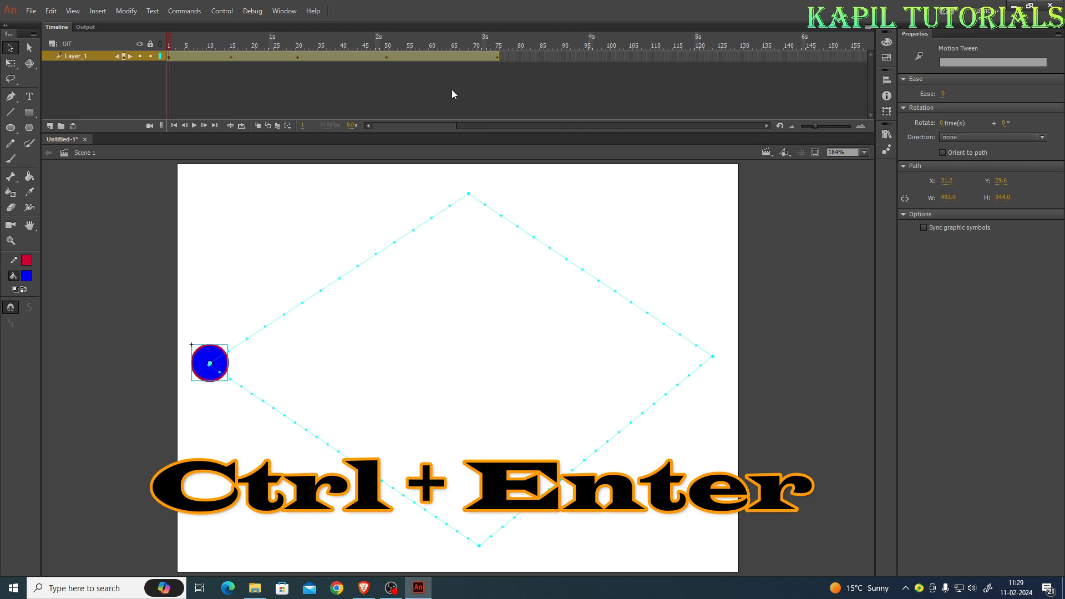
key(ctrl+Return)
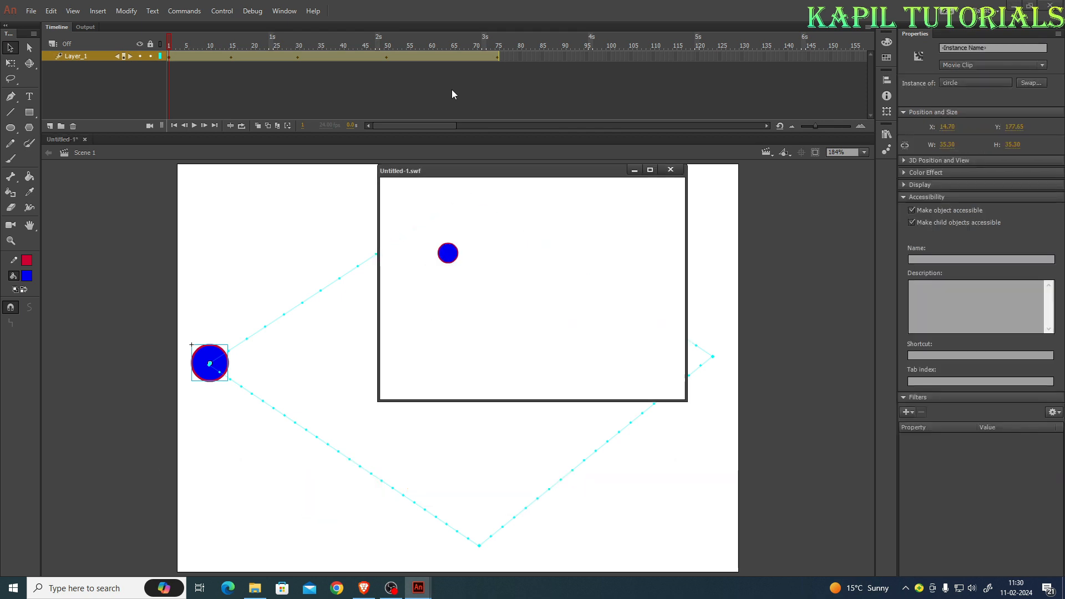
click(650, 170)
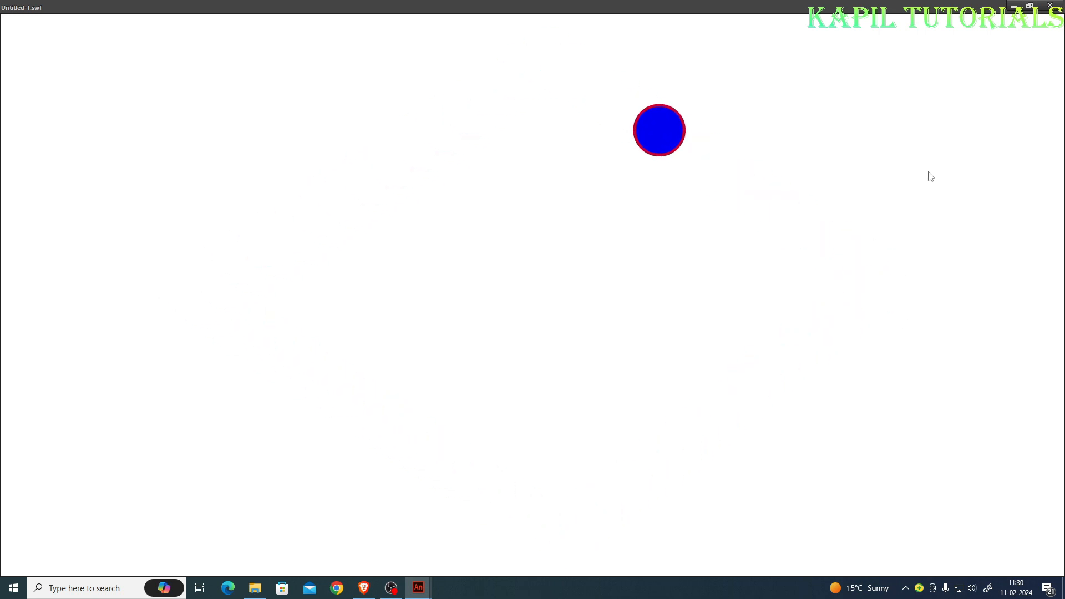
click(1051, 5)
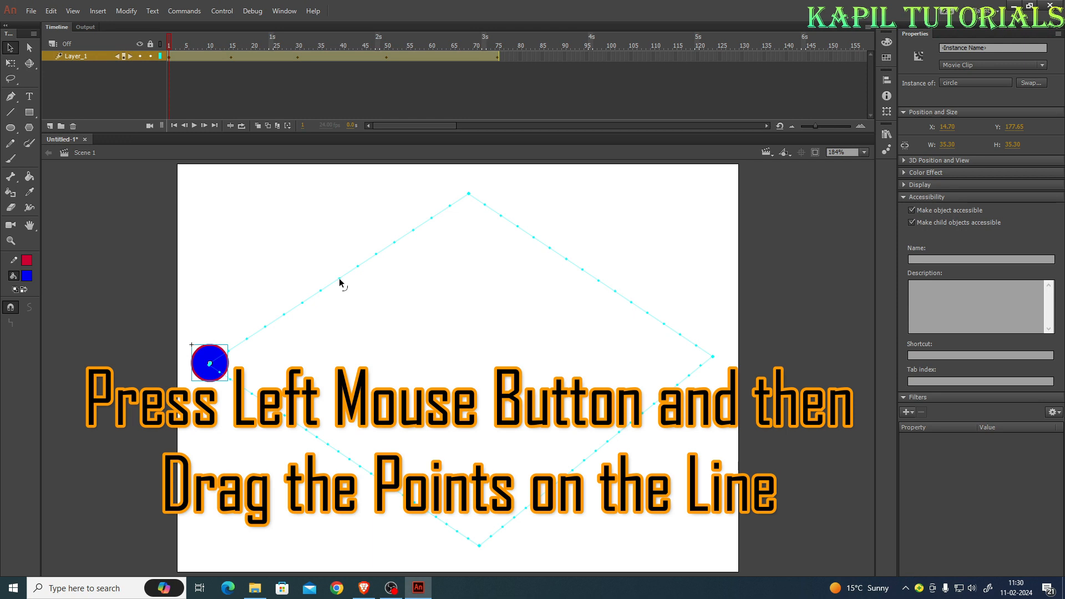
Bend all four segments of the diamond motion path into outward curves and pull its right and left corners outward to the stage edges
drag(338, 279, 306, 232)
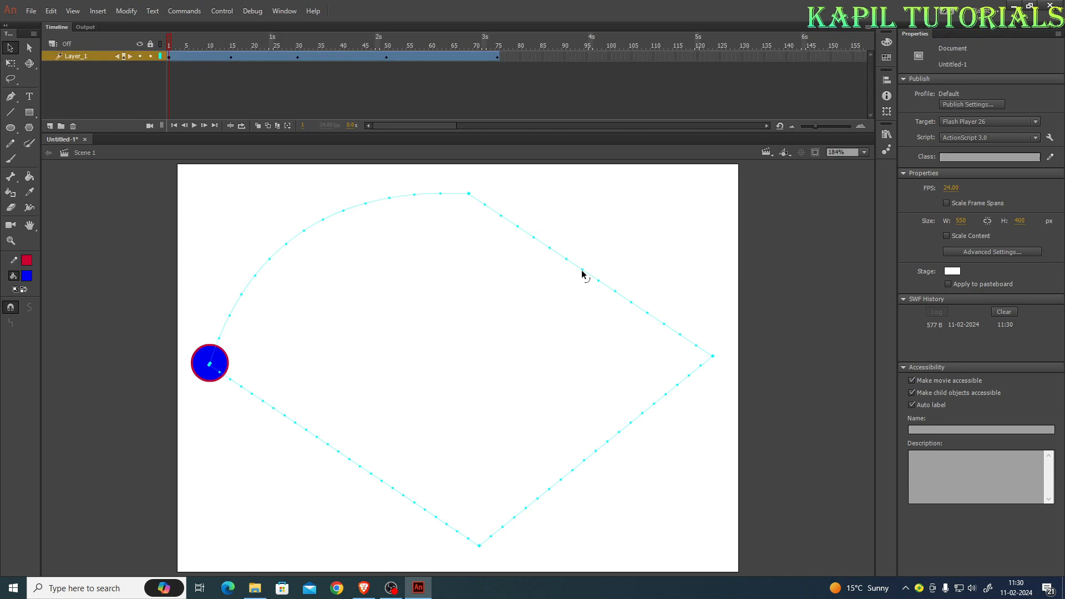
drag(582, 273, 607, 242)
drag(575, 475, 604, 502)
drag(329, 449, 302, 494)
drag(714, 356, 732, 359)
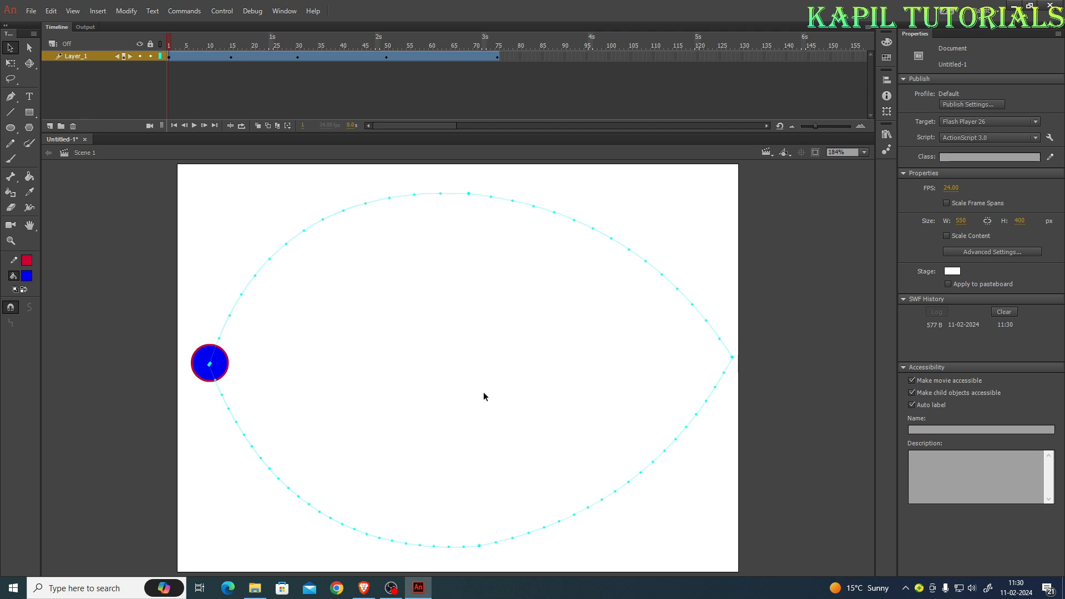
mouse_move(211, 370)
mouse_down()
mouse_move(197, 370)
mouse_move(210, 368)
mouse_up()
Check the circle's motion along the curved path on the timeline and in a maximized movie test
key(Return)
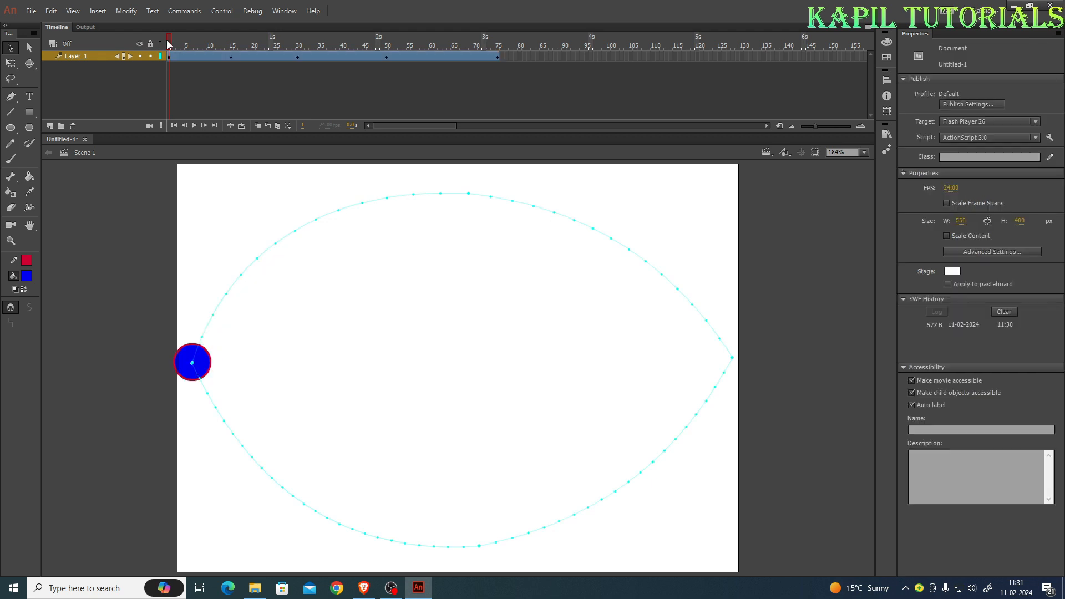
drag(495, 78, 163, 62)
key(ctrl+Return)
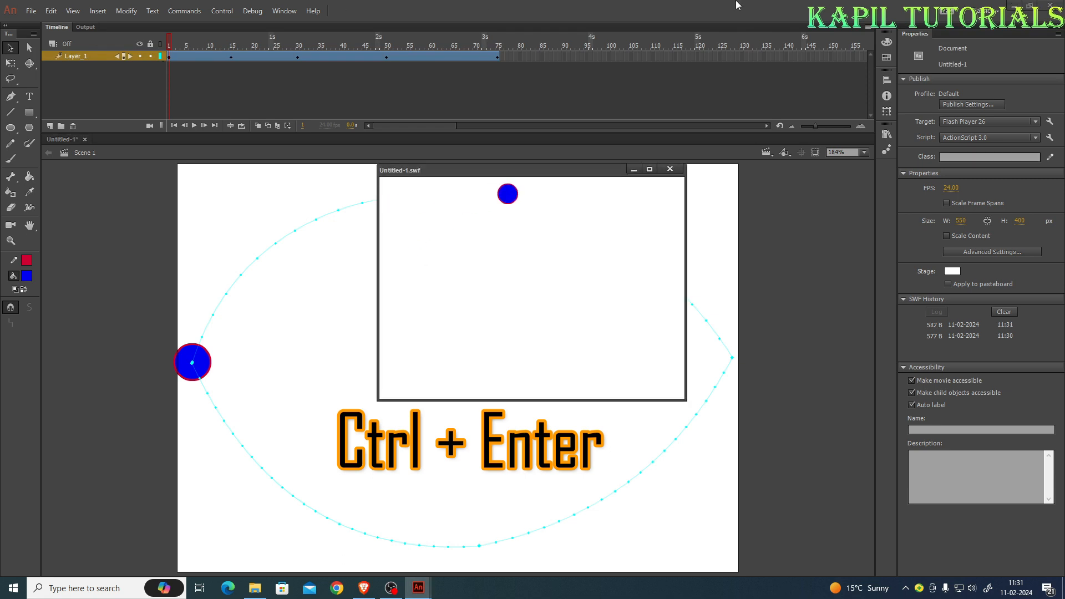
click(650, 169)
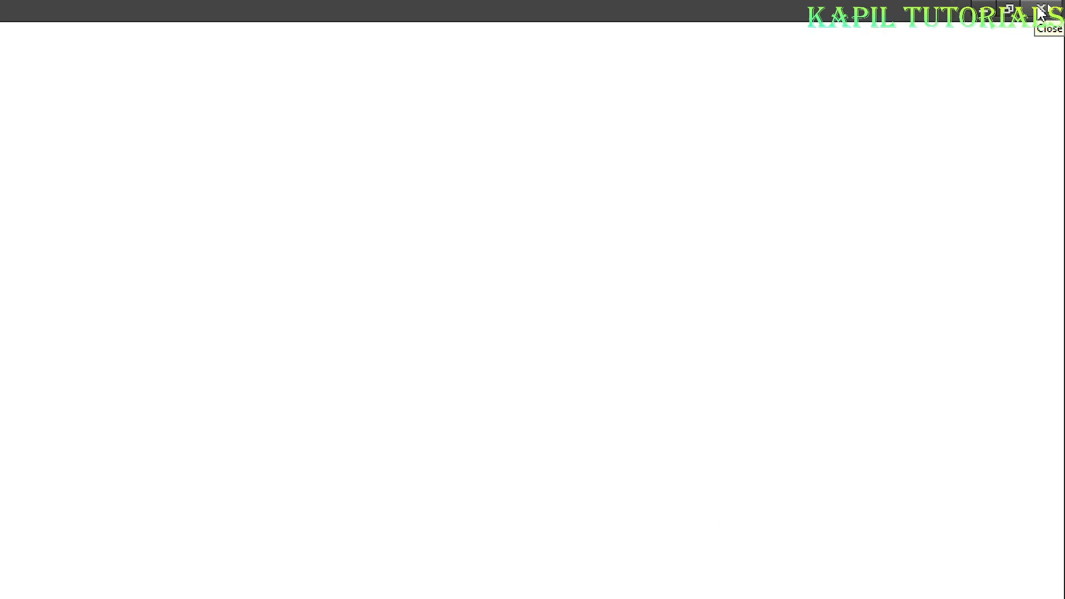
click(1041, 9)
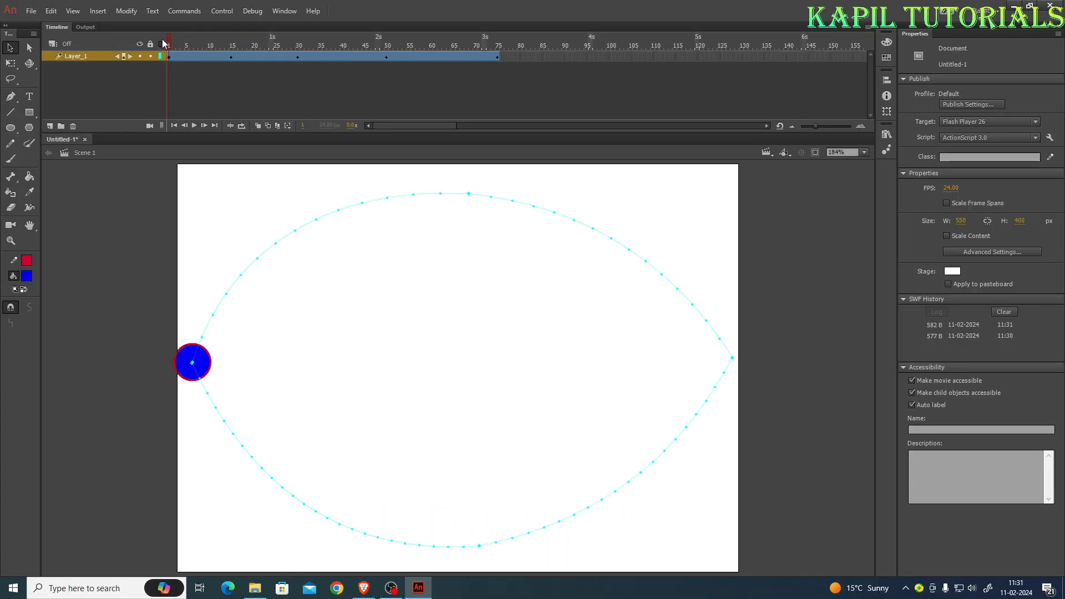
key(Return)
key(Return)
click(93, 12)
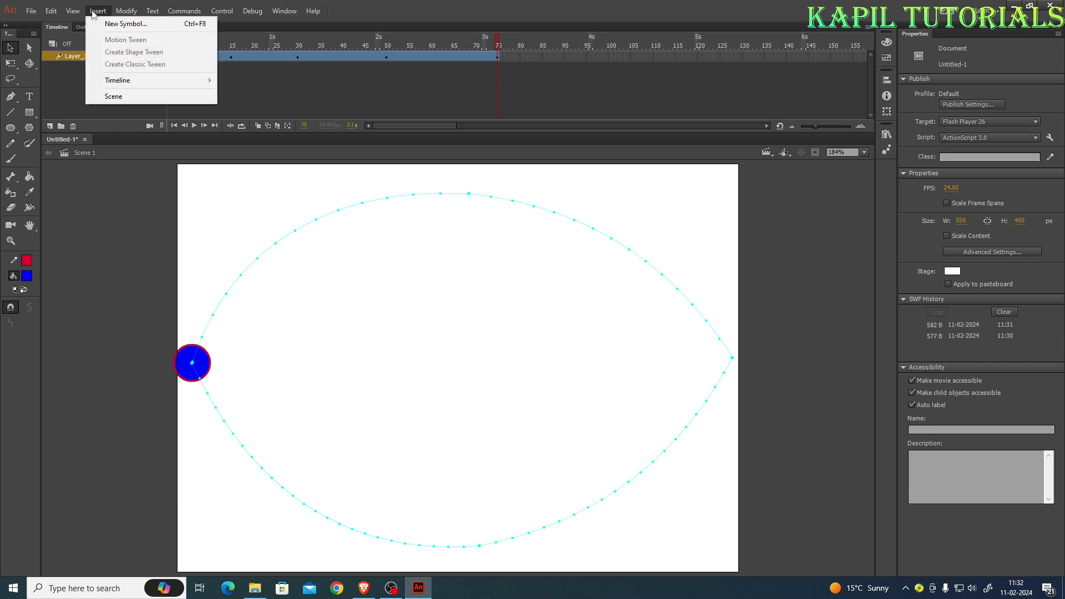
click(552, 369)
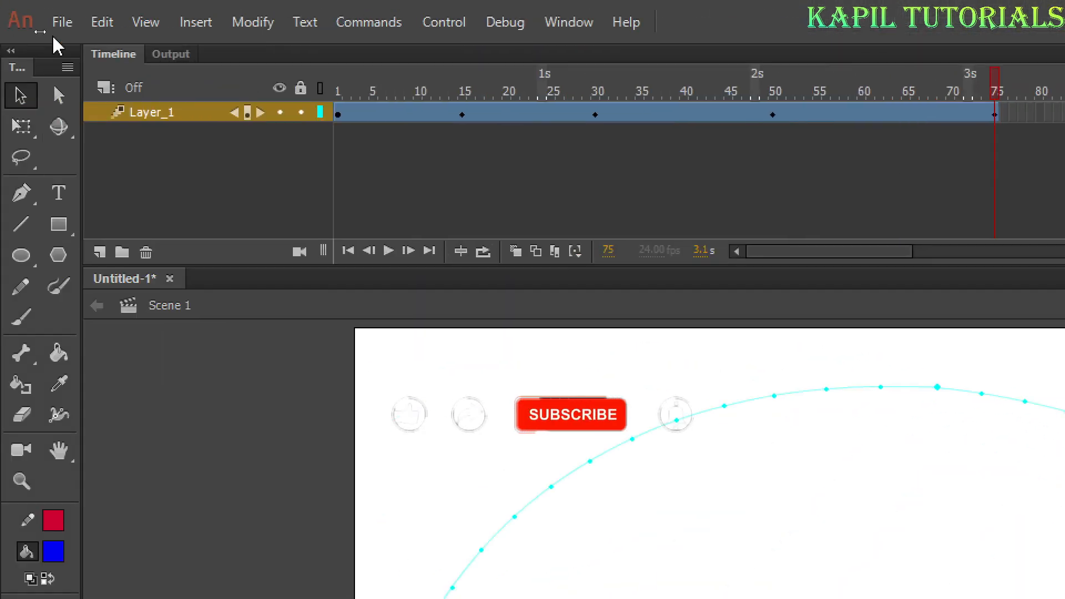
Rename Layer_1 as "ball 1" and lock it
double_click(152, 112)
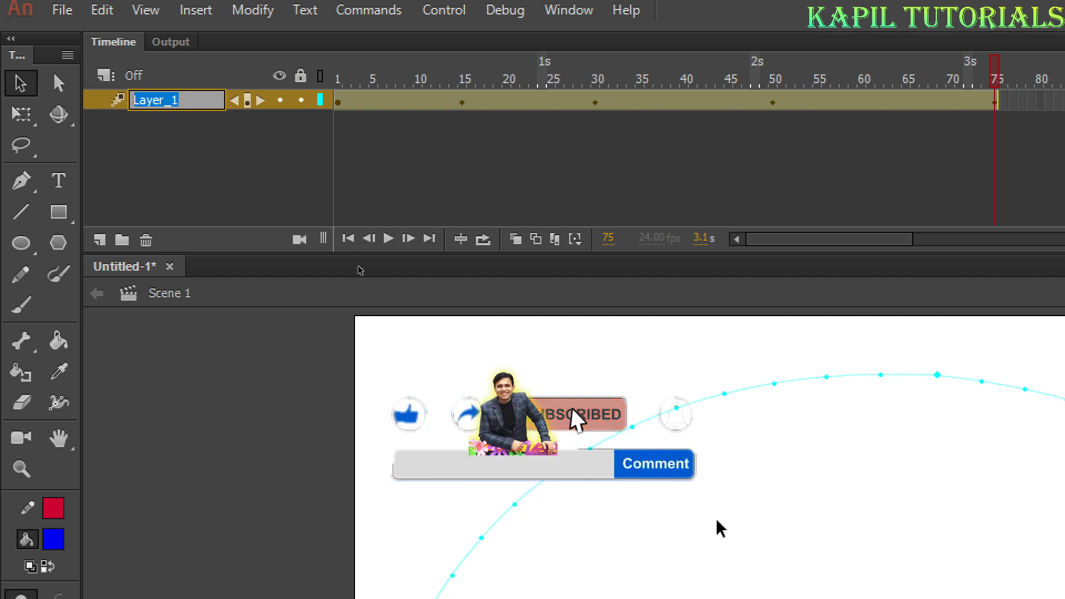
text(ball 1)
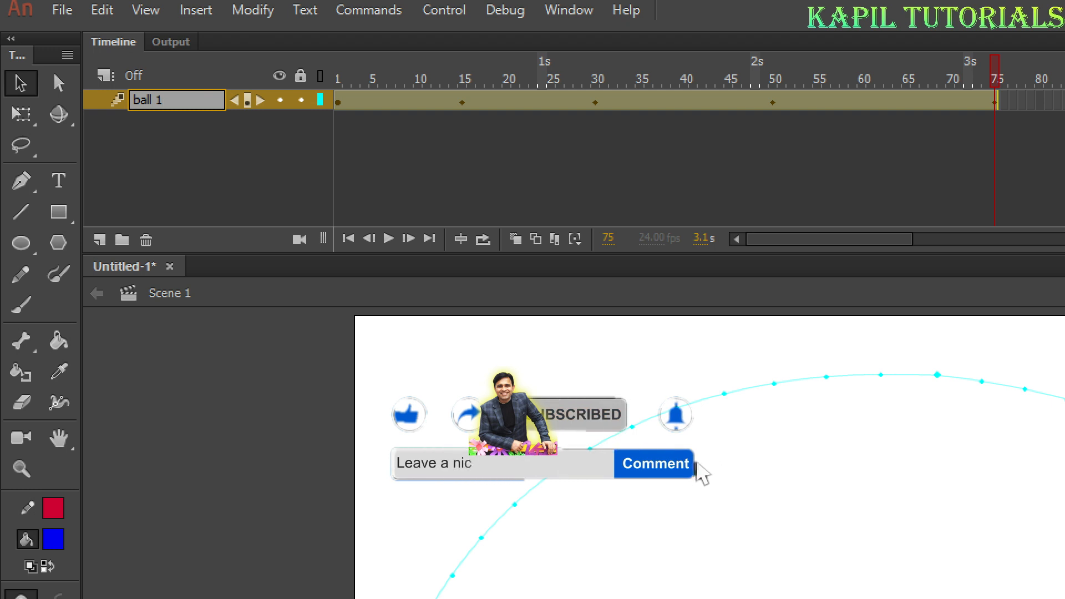
key(Return)
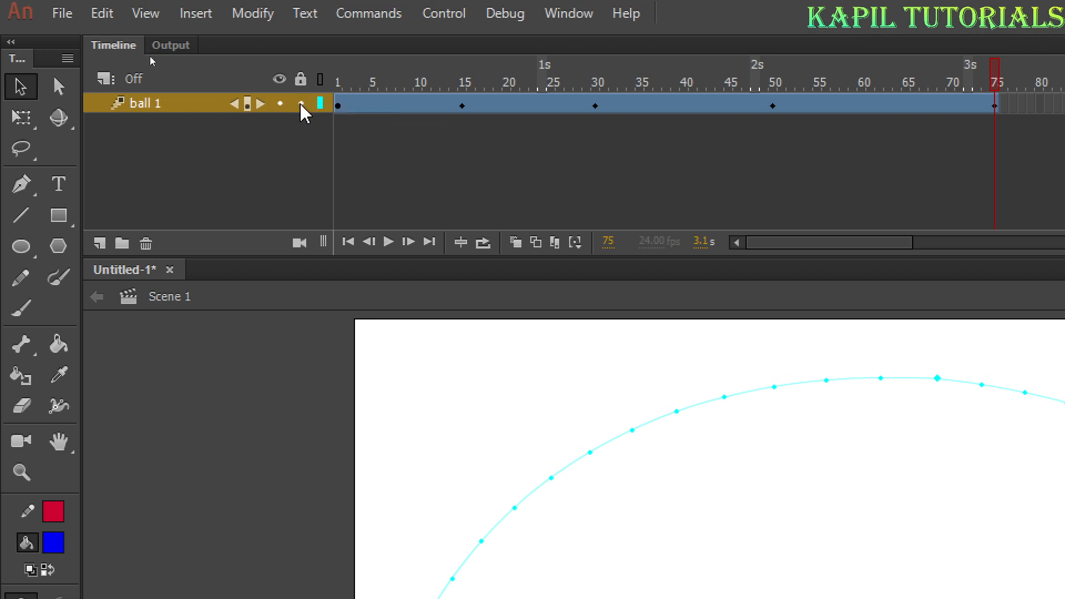
click(301, 104)
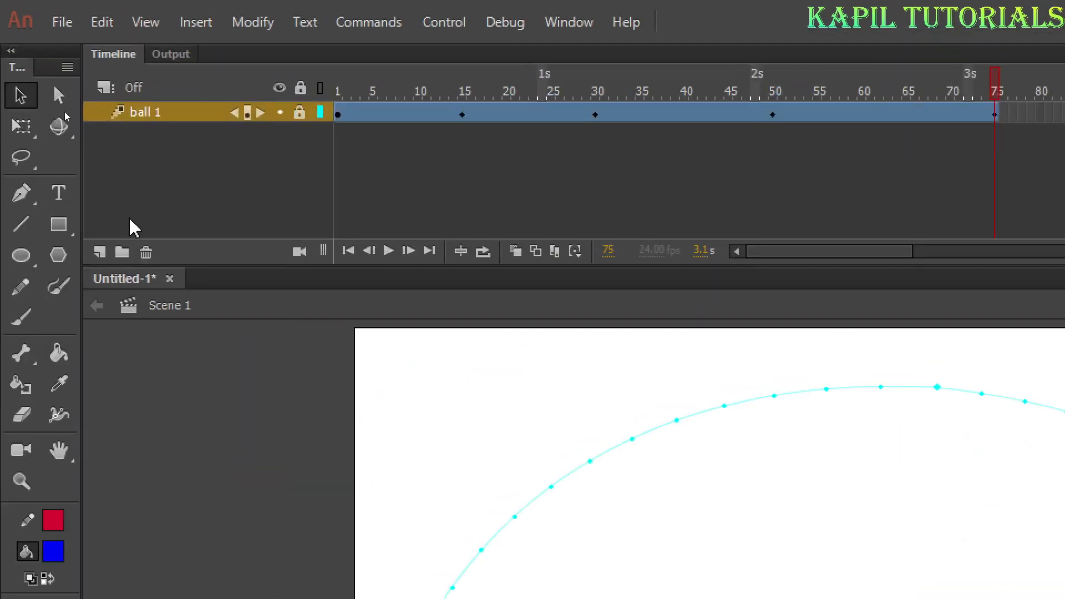
Add a new layer above ball 1 and name it "ball 2"
click(100, 253)
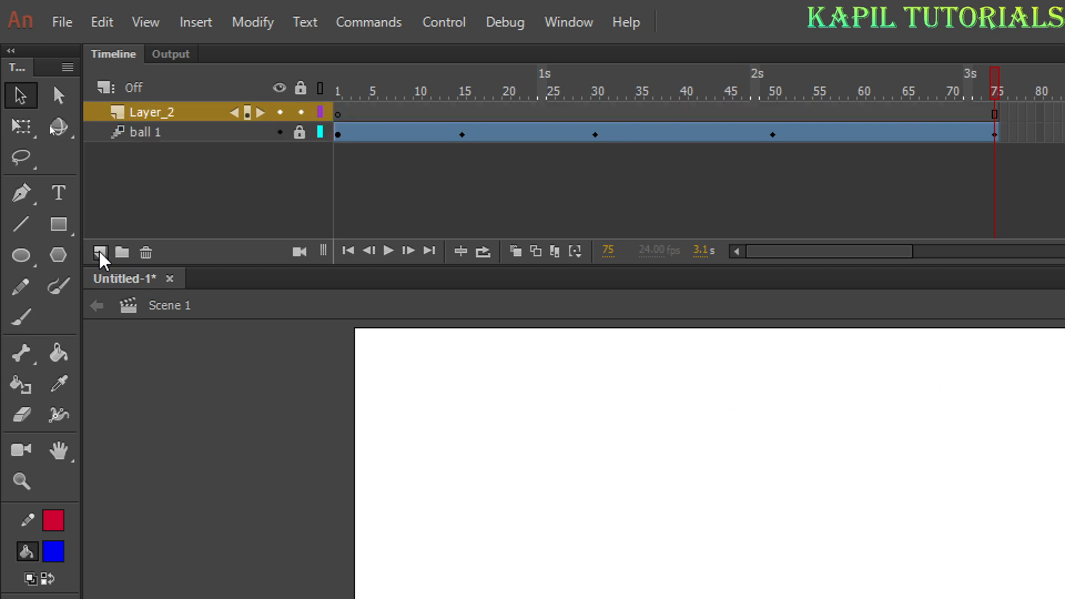
double_click(146, 114)
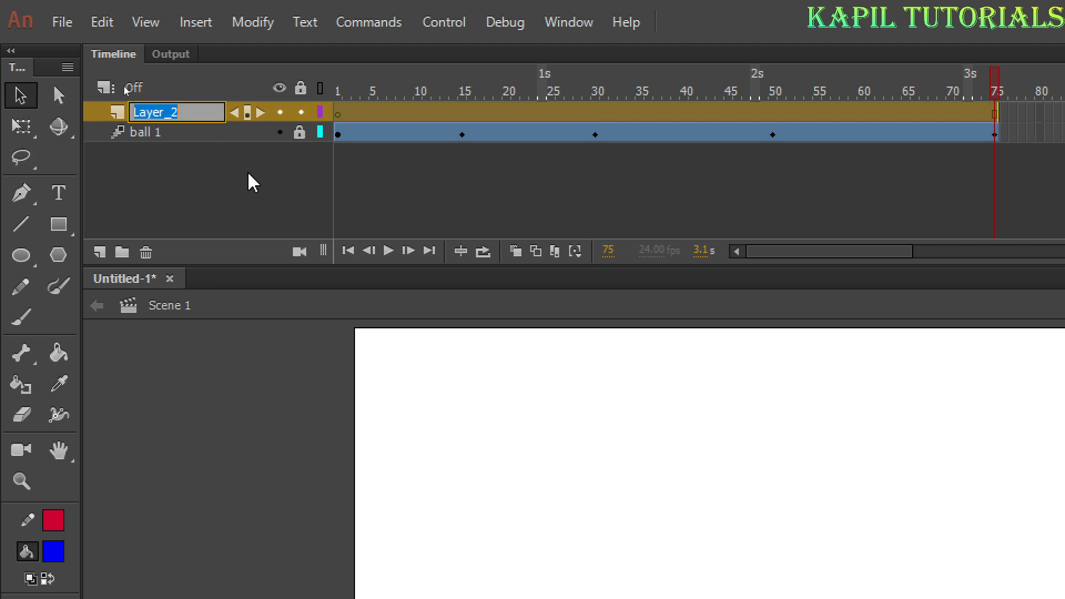
text(ball)
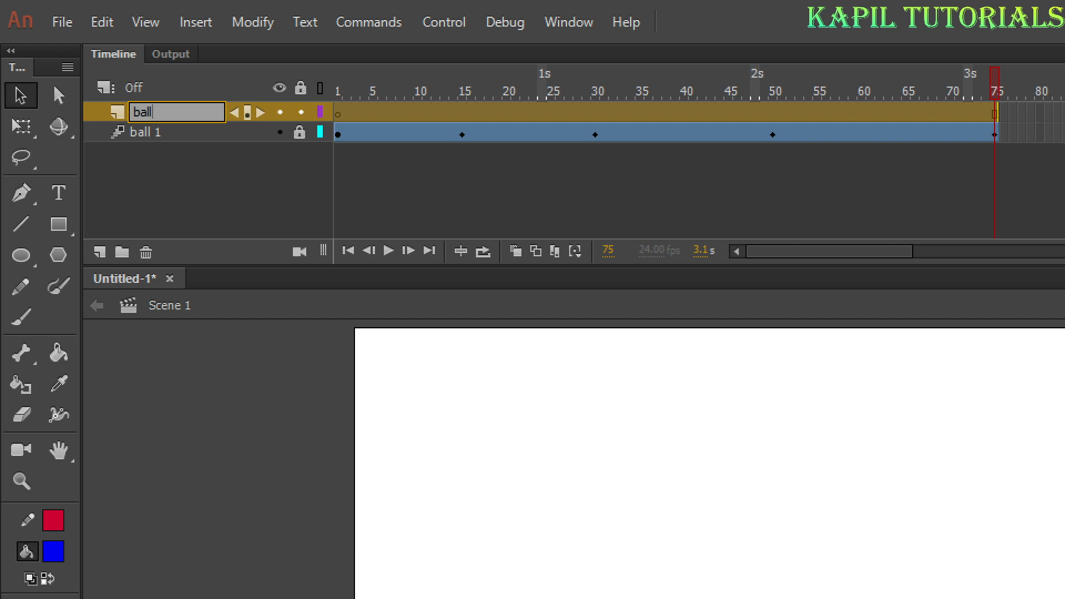
text( 2)
key(Return)
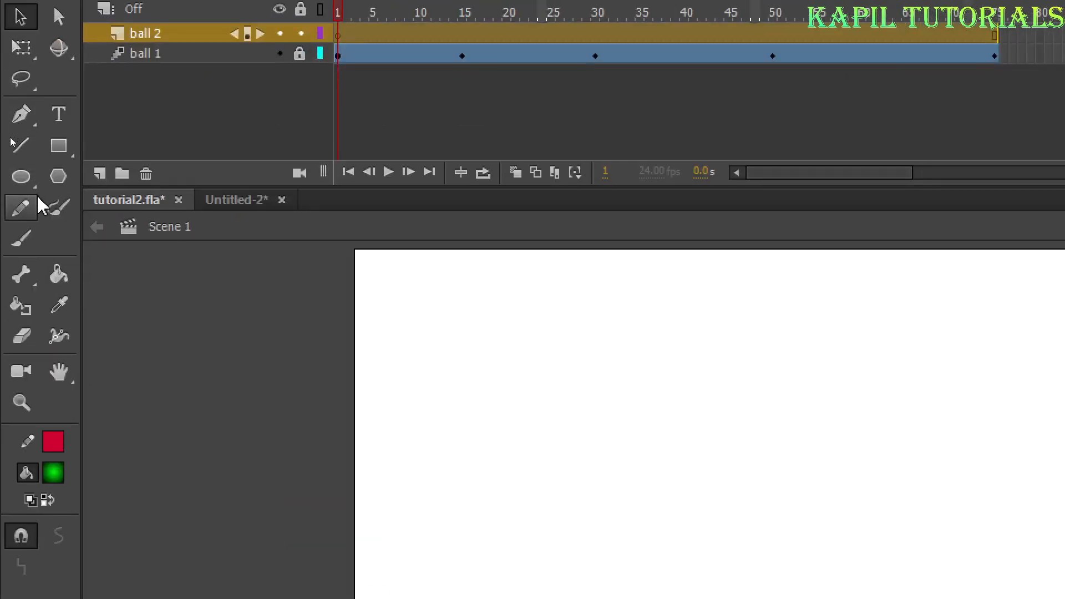
Place an instance of the circle symbol from the library on ball 2, near the stage's right edge at about X 494, Y 167
click(21, 178)
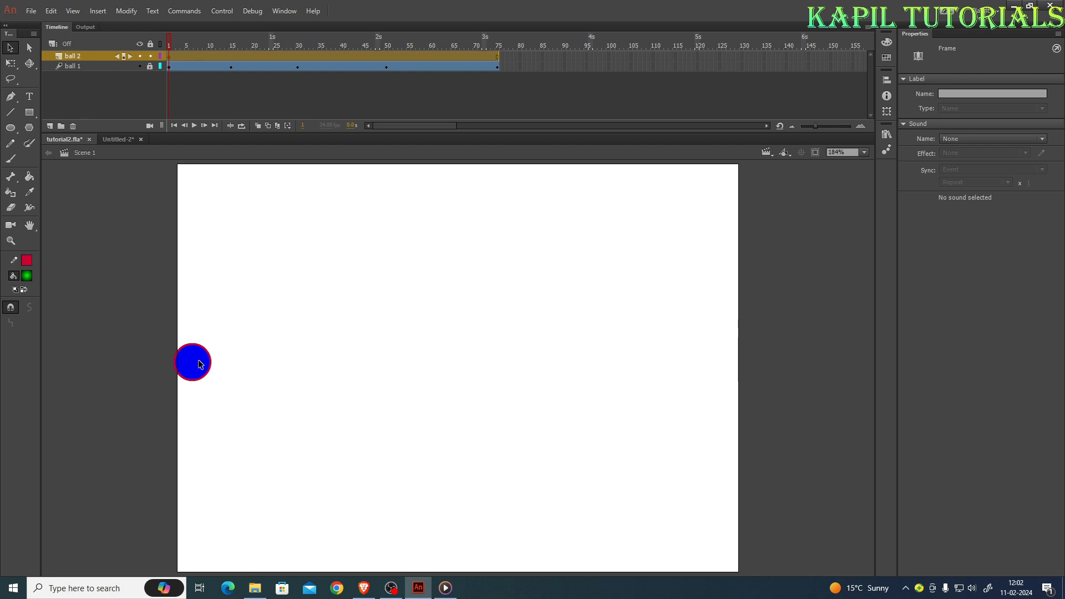
click(284, 11)
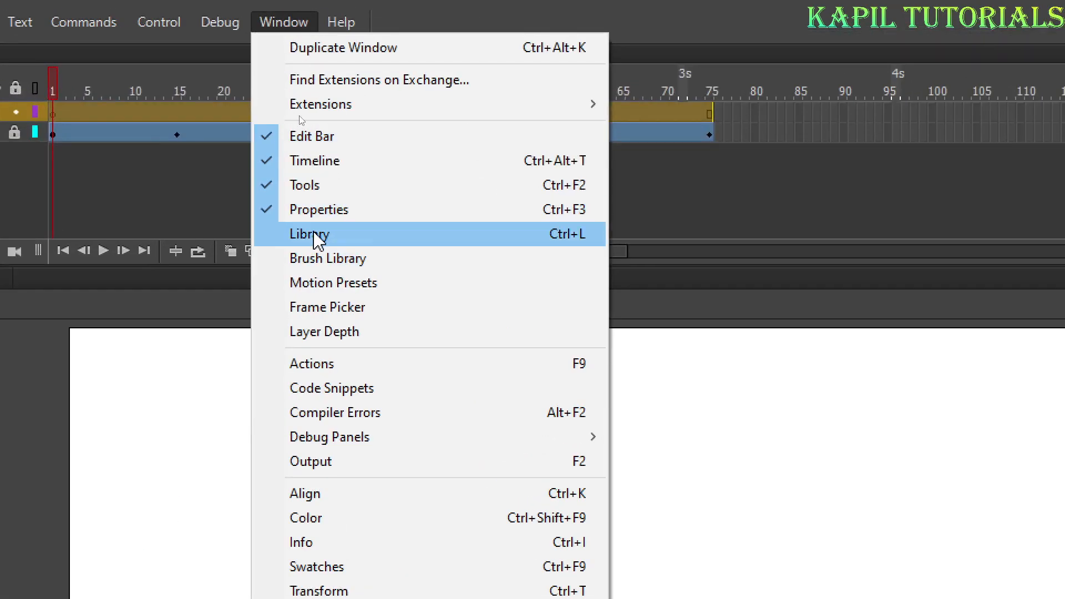
click(300, 117)
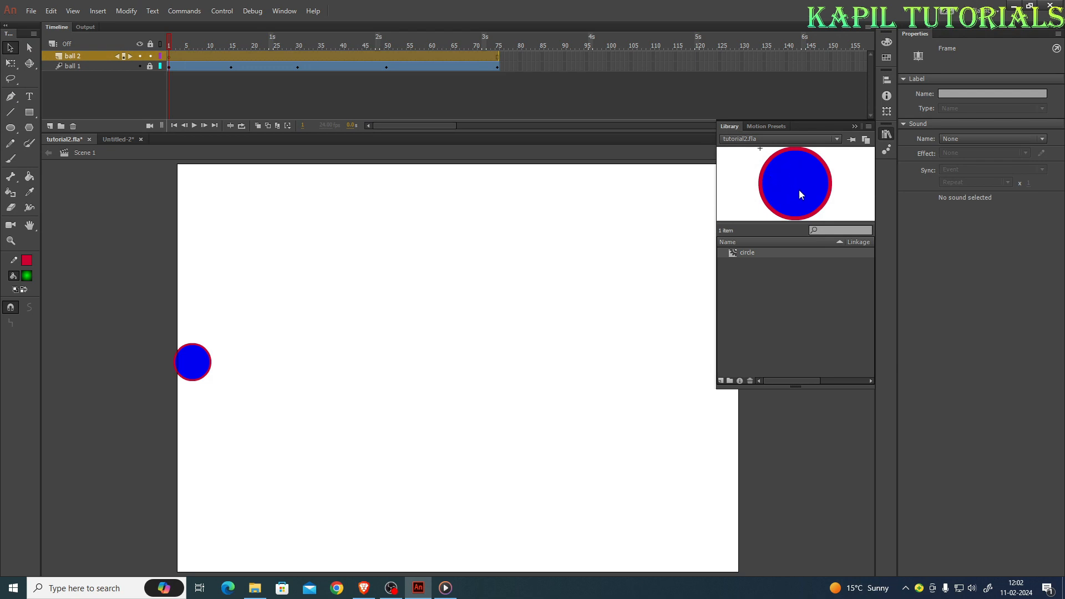
drag(791, 184, 632, 354)
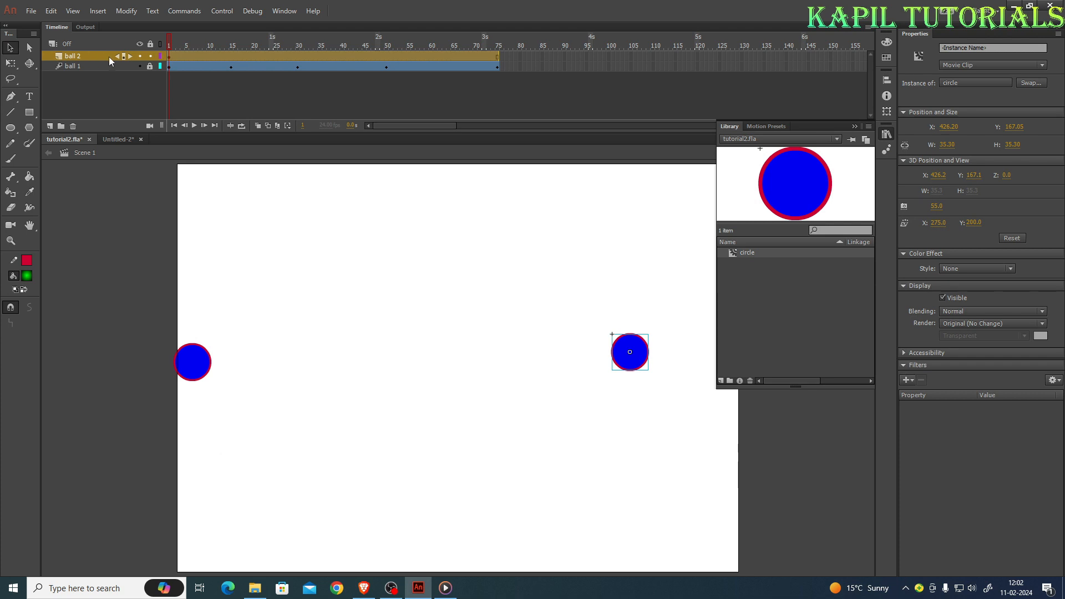
click(855, 126)
drag(632, 357, 705, 363)
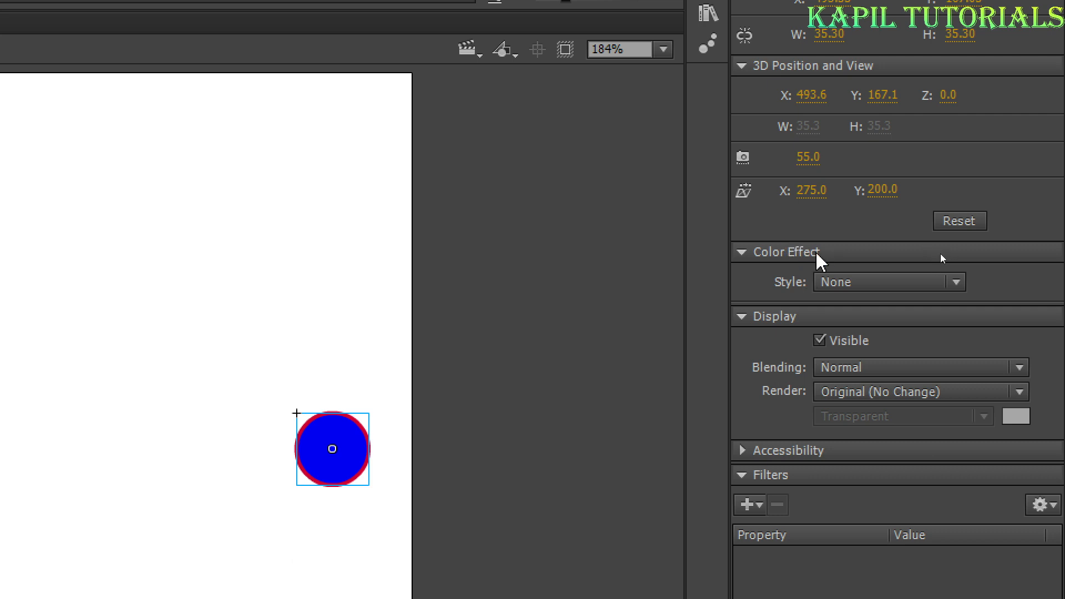
Apply a Tint color effect to the new circle at 52%, using red 255, green 34 and blue 0
click(956, 283)
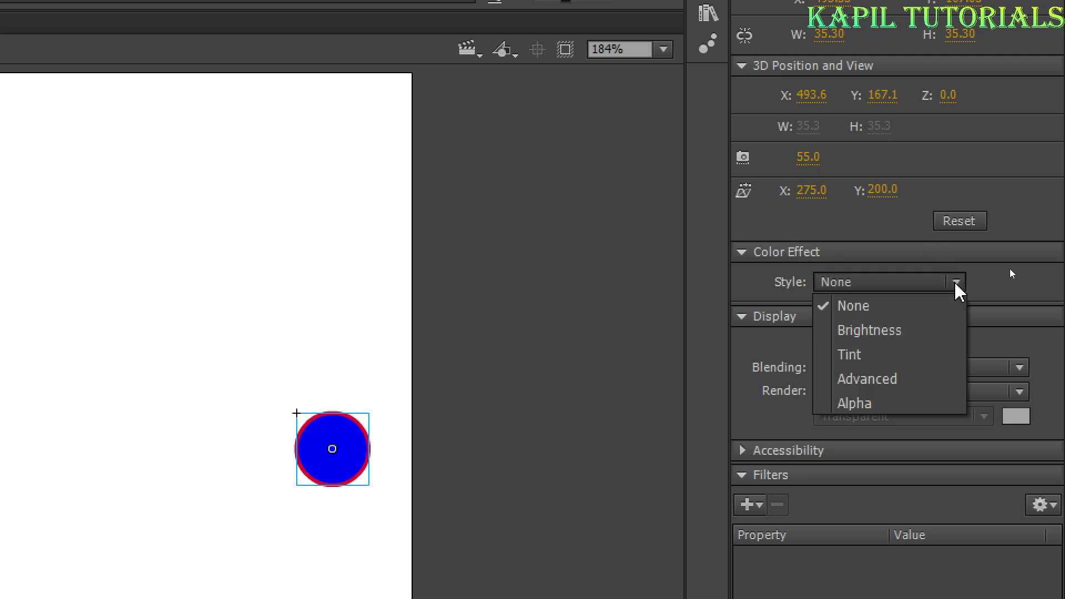
click(872, 355)
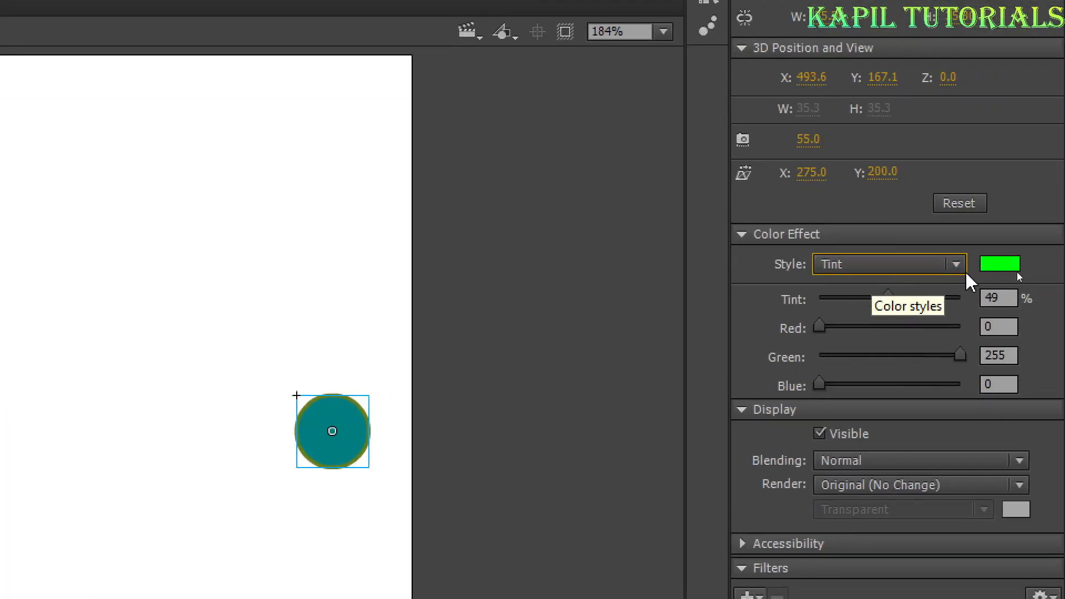
click(1003, 267)
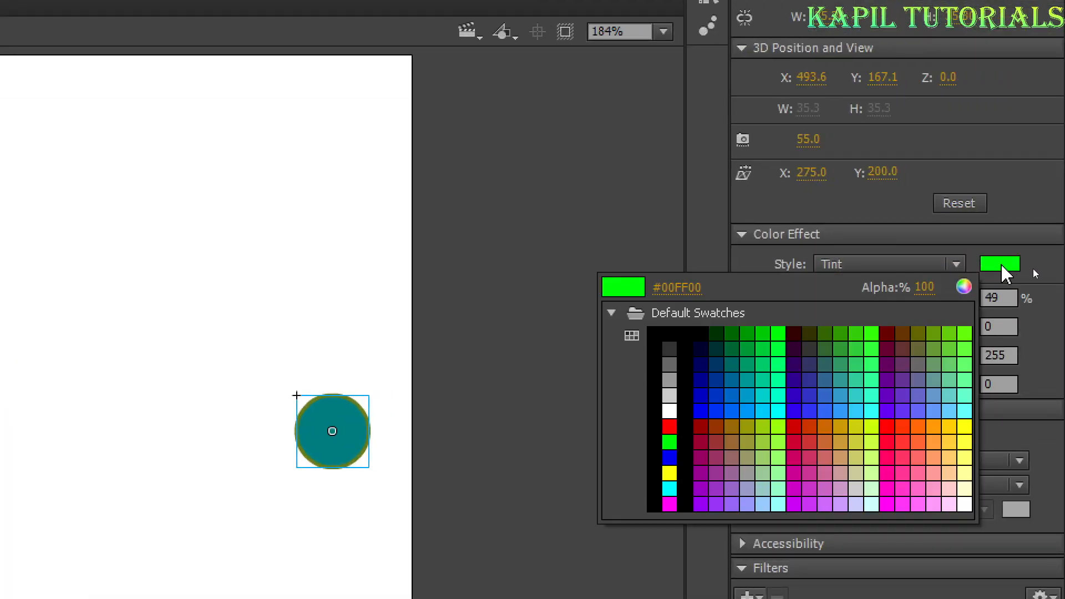
click(1002, 267)
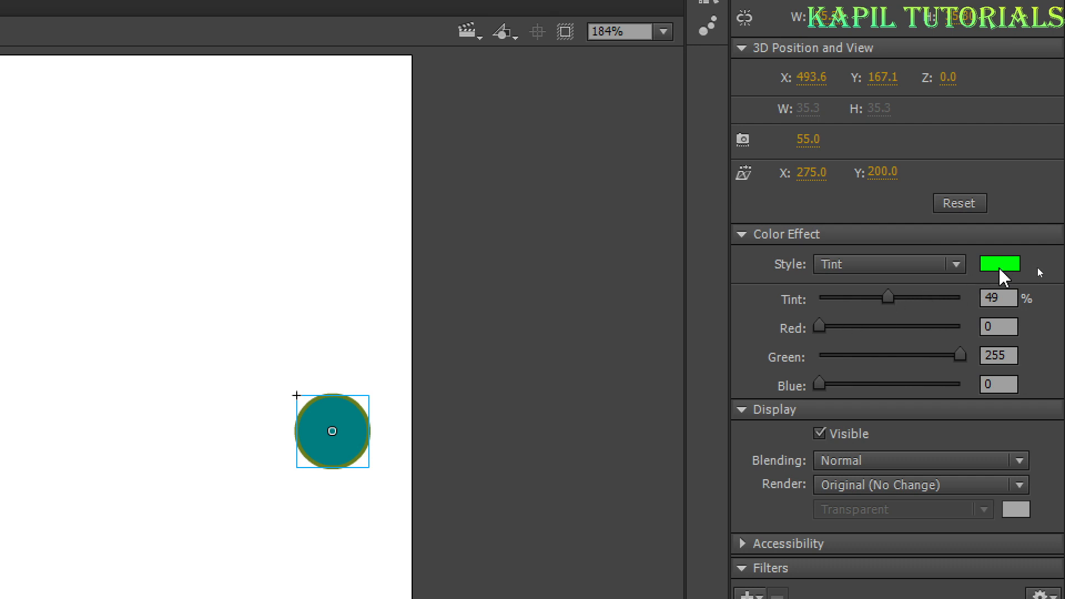
mouse_move(888, 298)
mouse_down()
mouse_move(820, 300)
mouse_move(925, 309)
mouse_move(880, 311)
mouse_move(893, 306)
mouse_up()
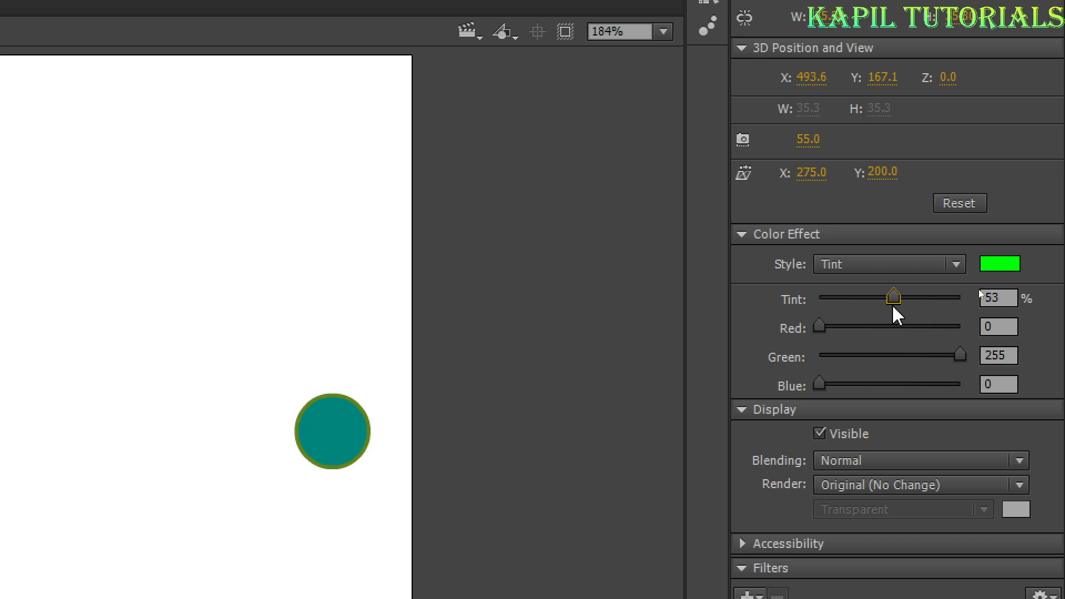
click(1007, 266)
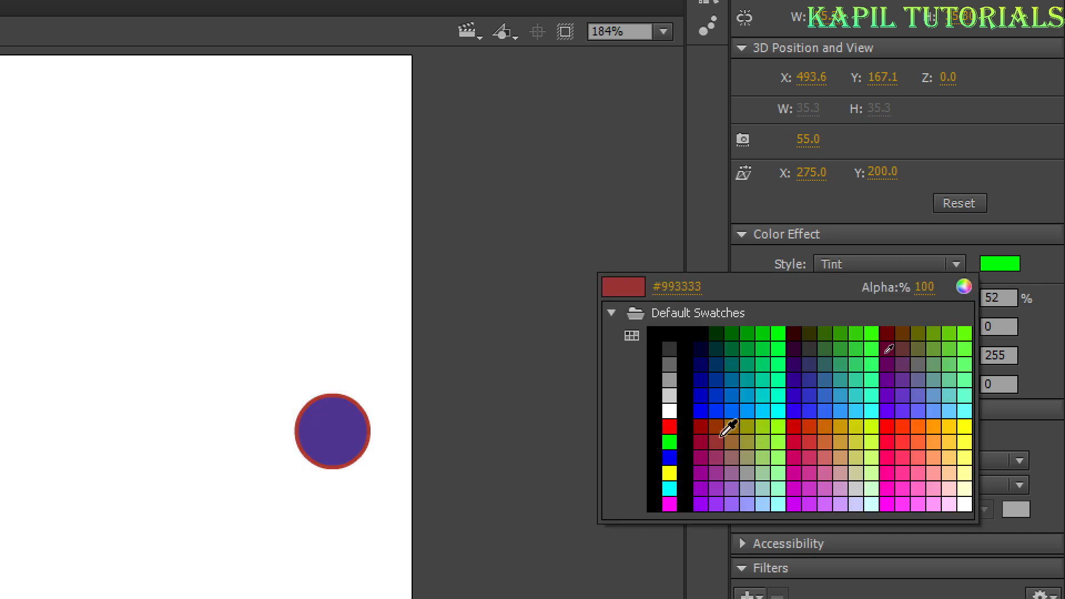
click(669, 424)
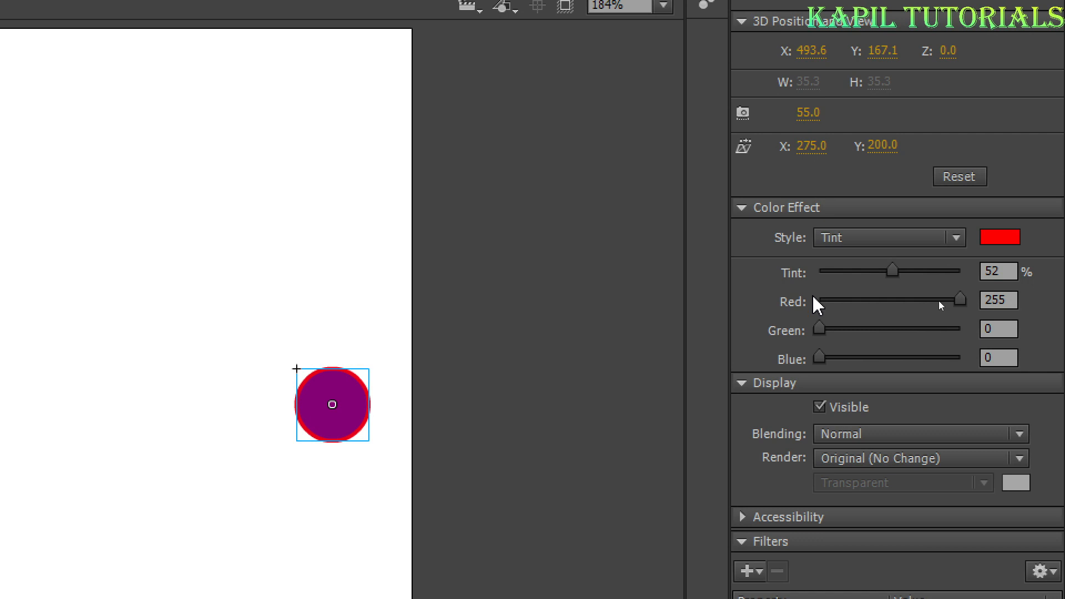
mouse_move(959, 302)
mouse_down()
mouse_move(840, 304)
mouse_move(959, 304)
mouse_up()
mouse_move(820, 328)
mouse_down()
mouse_move(956, 335)
mouse_move(840, 334)
mouse_up()
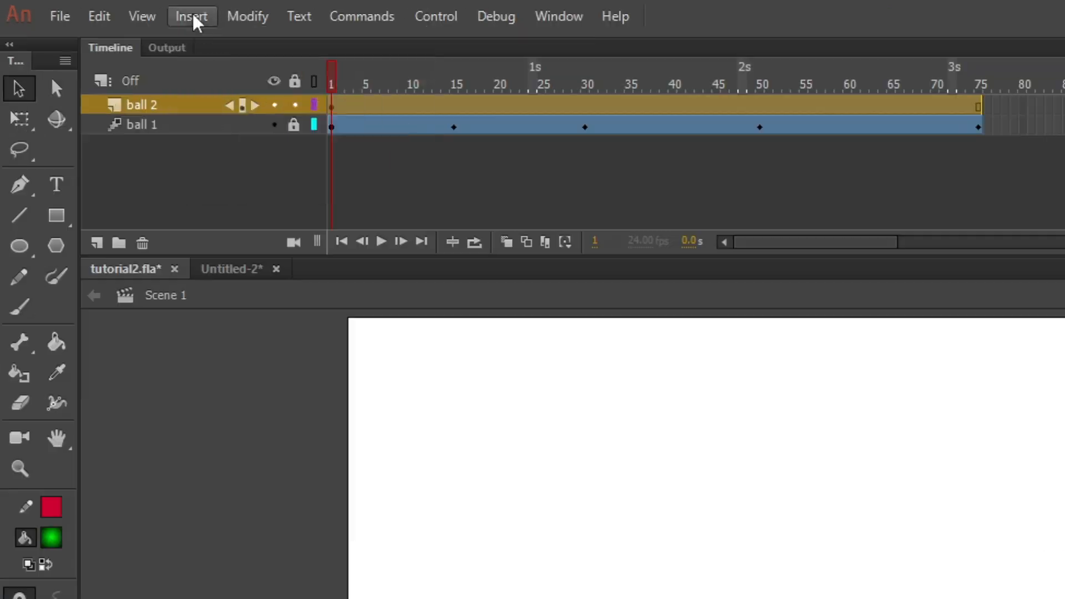
Create a motion tween for the ball 2 circle and move it to the stage's bottom centre at frame 15
click(98, 11)
click(209, 77)
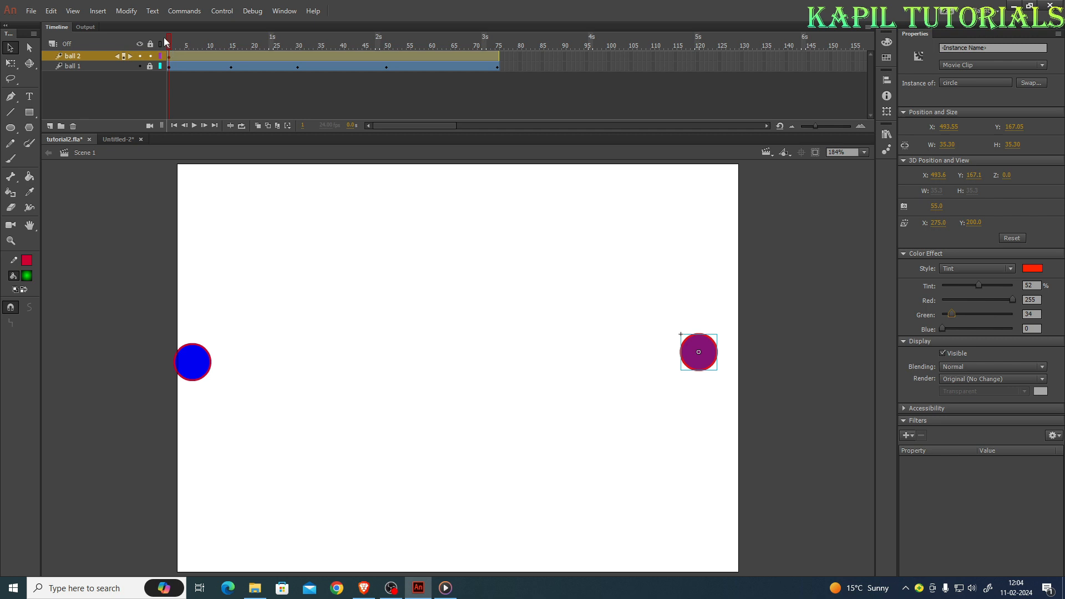
drag(171, 43, 232, 44)
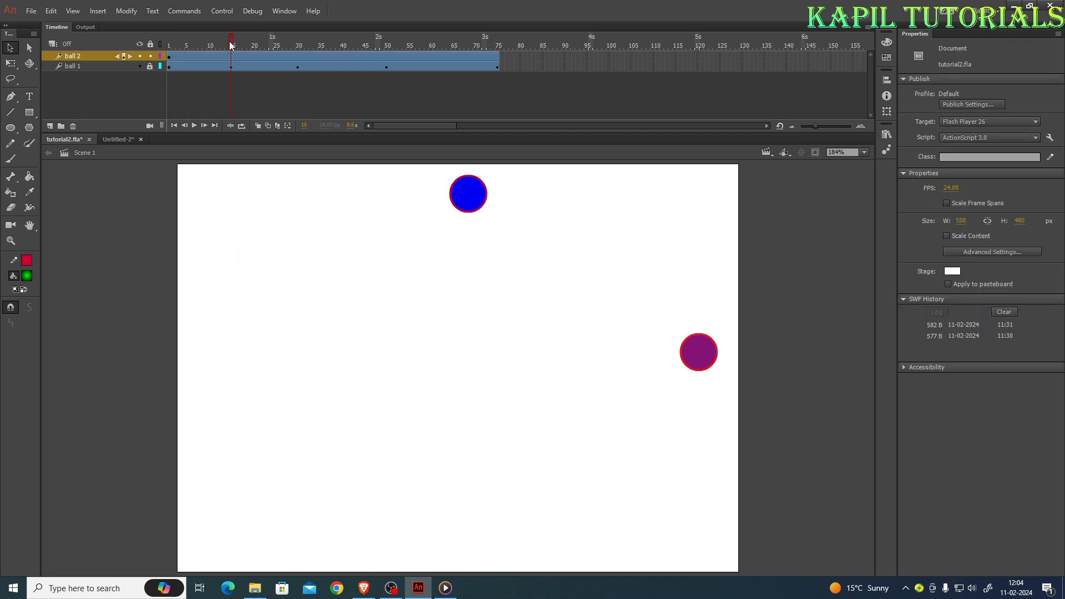
click(701, 335)
drag(700, 355, 475, 536)
Move the ball 2 circle to the stage's left side at frame 30, top centre at frame 50, and back to its start at frame 75
drag(231, 42, 297, 45)
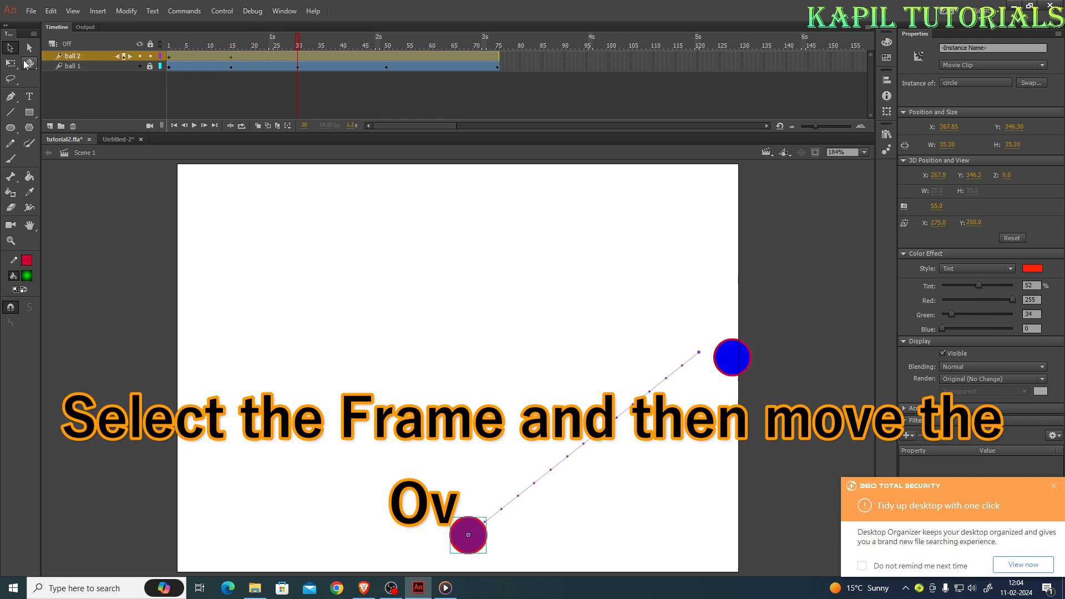
drag(463, 542, 208, 380)
drag(298, 46, 388, 49)
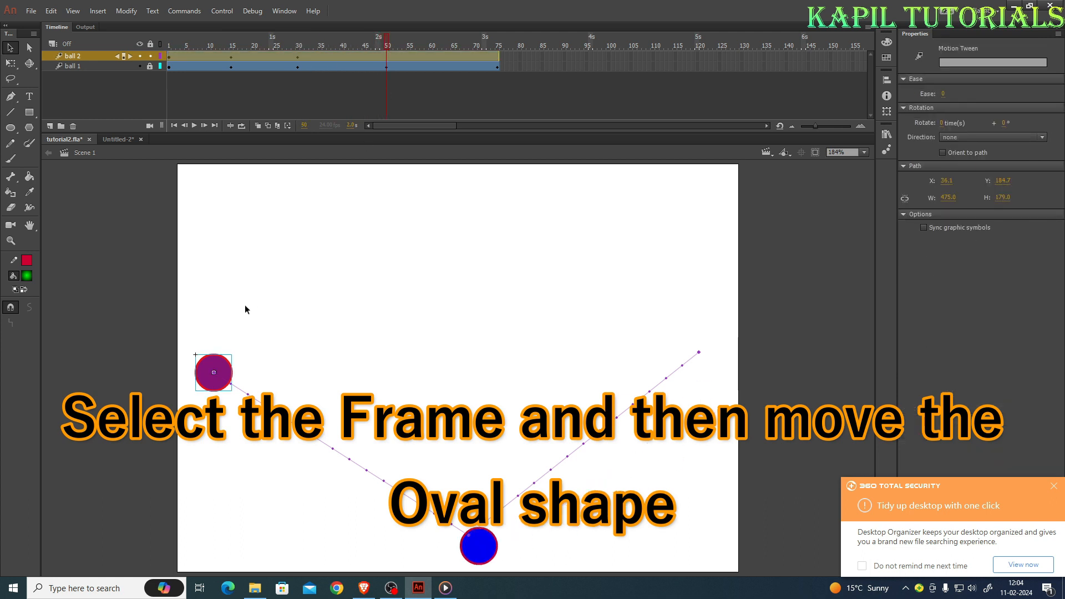
drag(216, 365, 458, 190)
click(389, 48)
drag(401, 48, 501, 62)
click(501, 59)
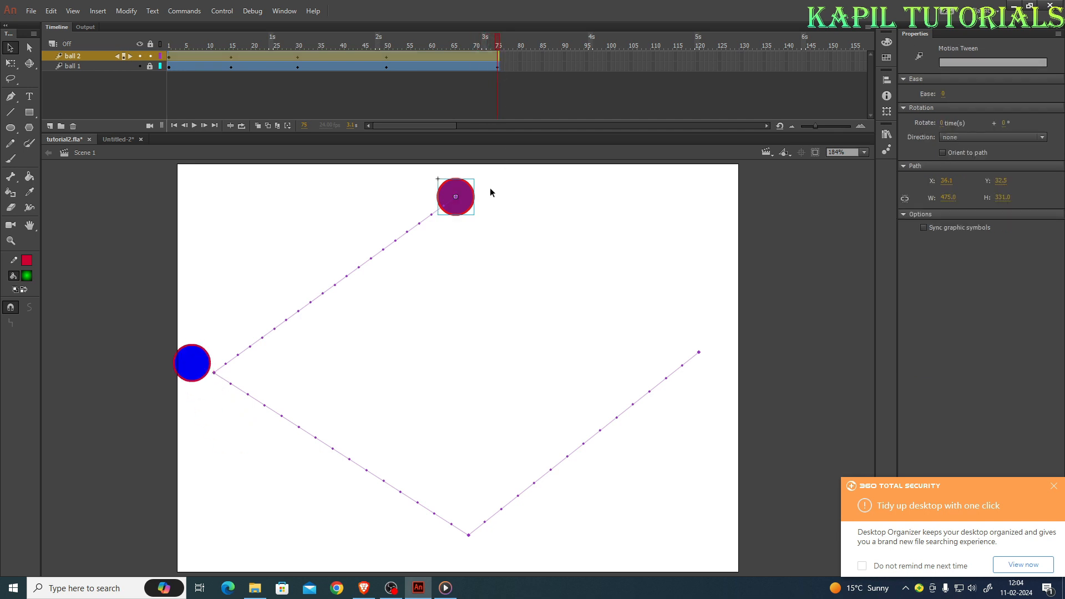
drag(456, 198, 709, 359)
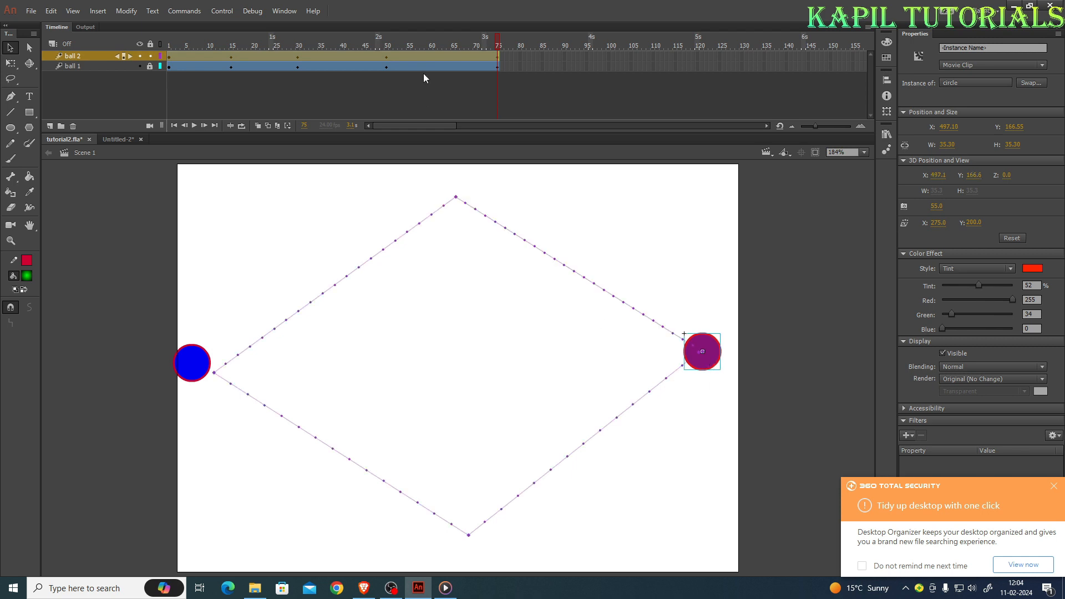
Play both balls' animation on the timeline from frame 1 and check it in a movie test
key(Return)
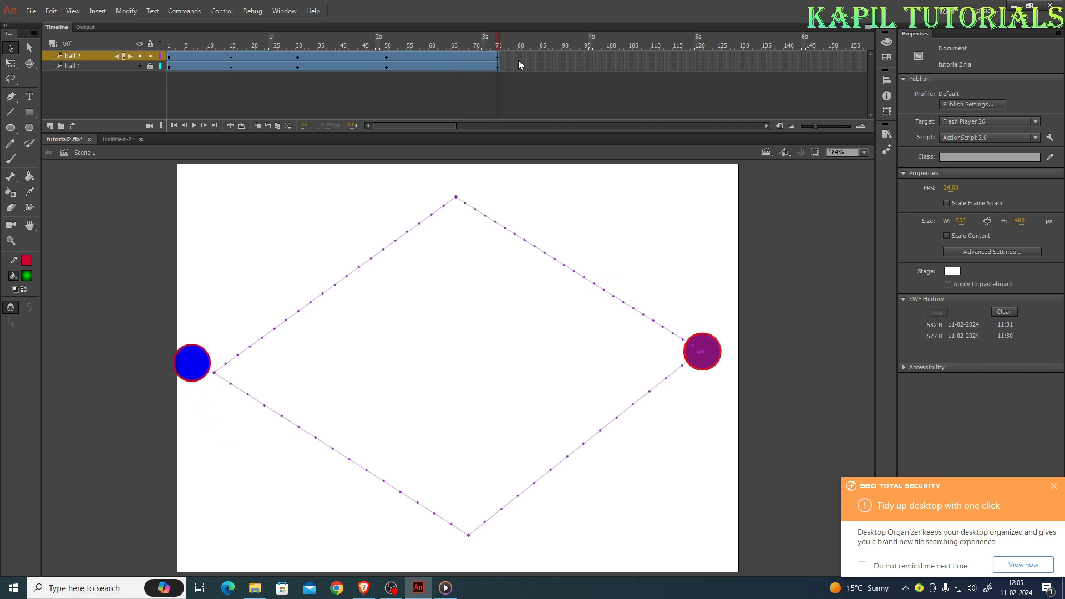
drag(238, 66, 144, 64)
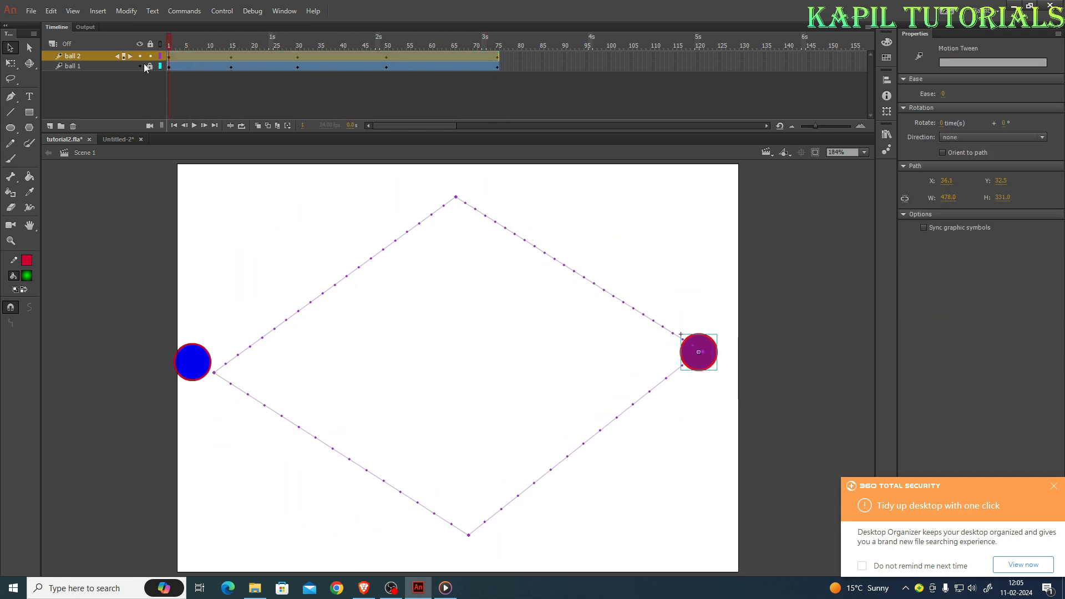
key(Return)
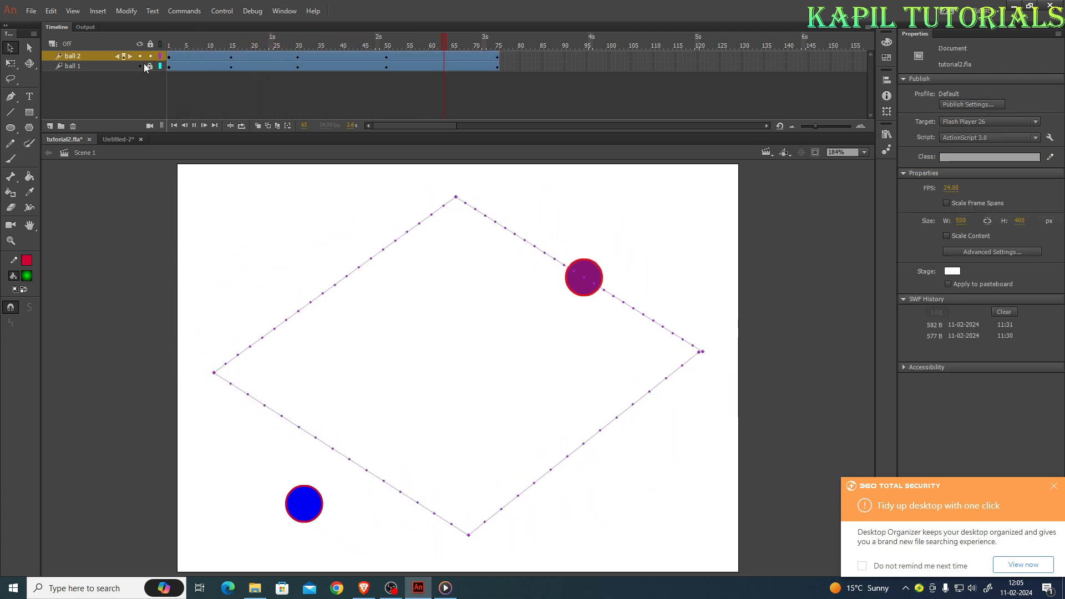
click(1054, 488)
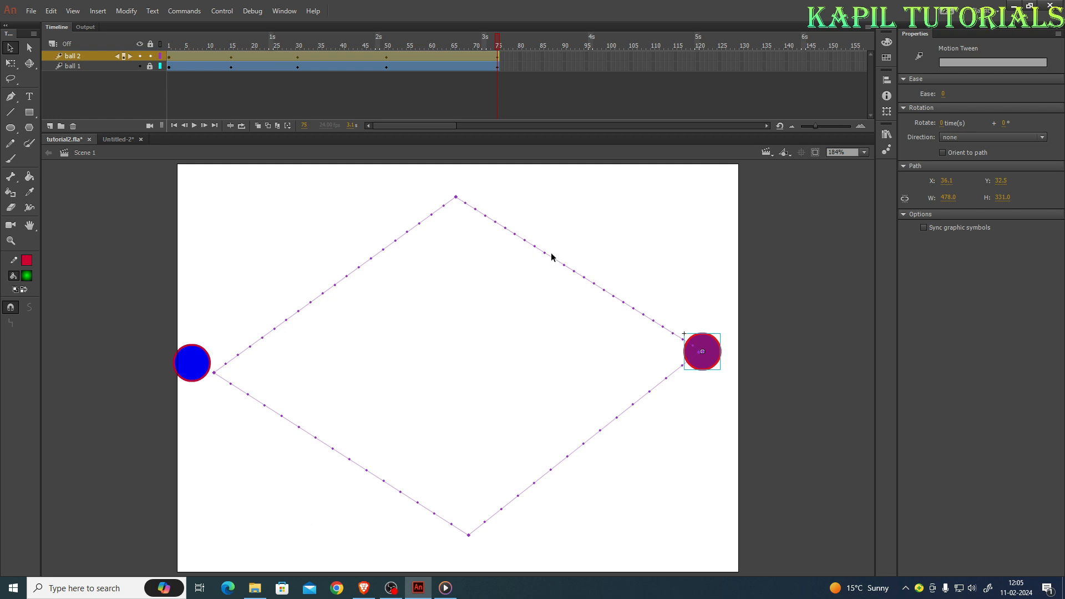
key(ctrl+Return)
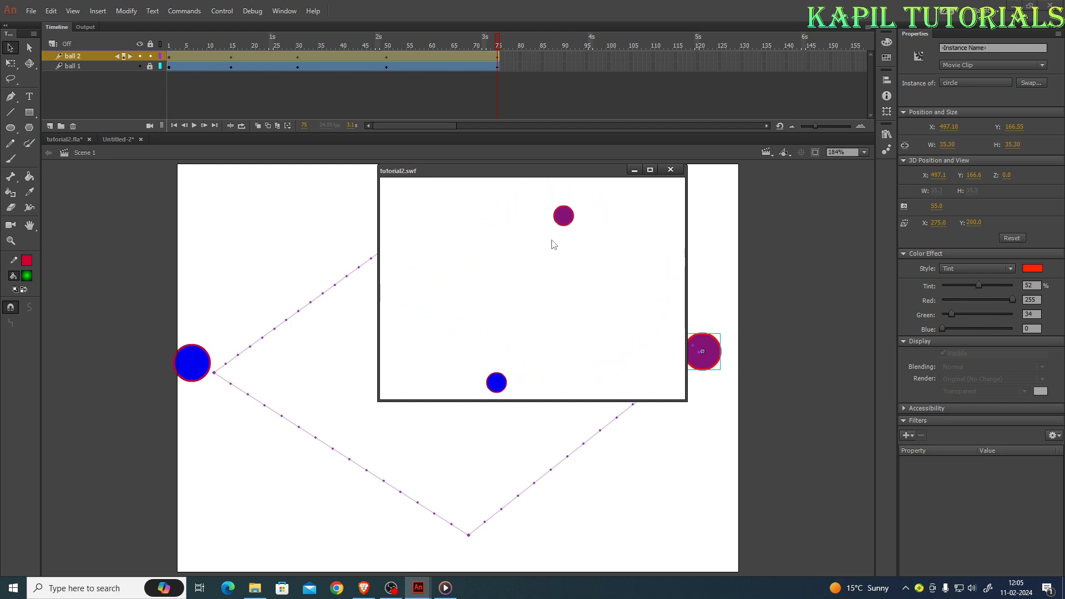
click(670, 169)
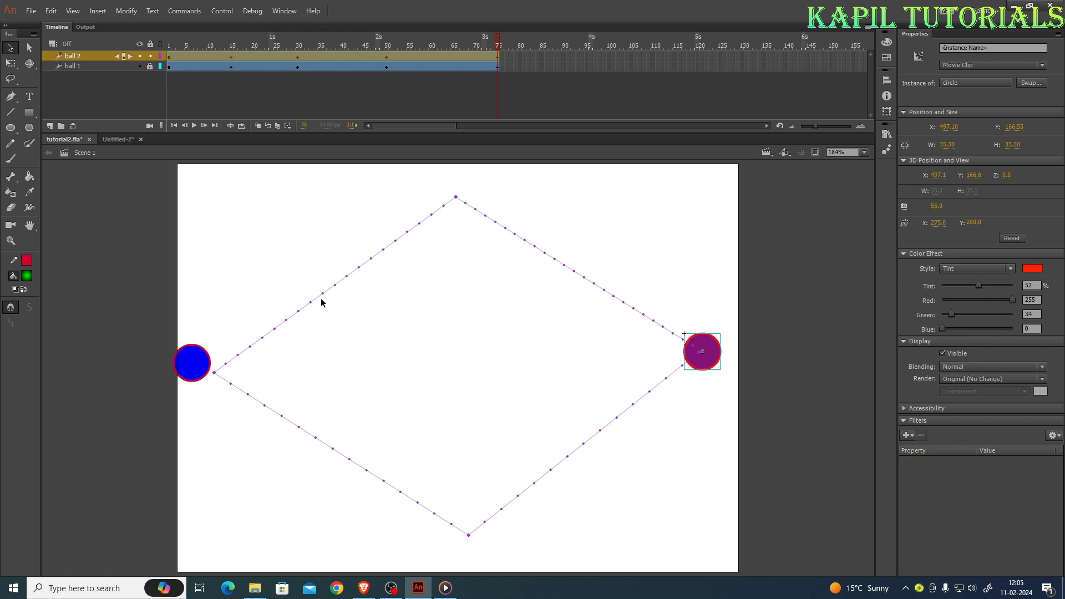
Bend all four segments of ball 2's diamond motion path into inward curves and run a maximized movie test
drag(322, 296, 348, 322)
drag(571, 294, 557, 320)
drag(538, 435, 524, 420)
drag(349, 459, 381, 421)
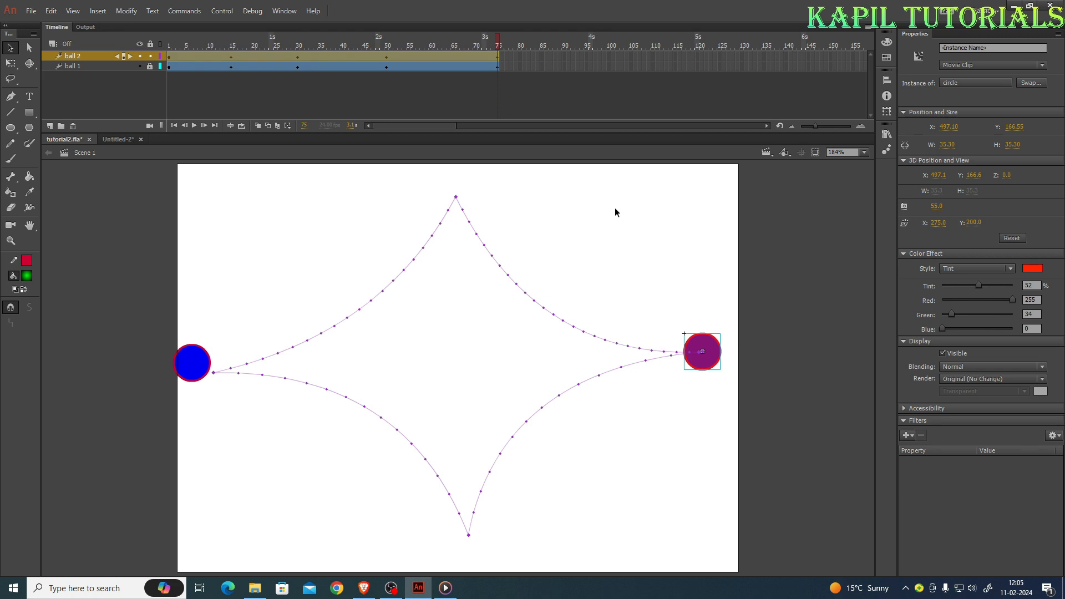
key(ctrl+Return)
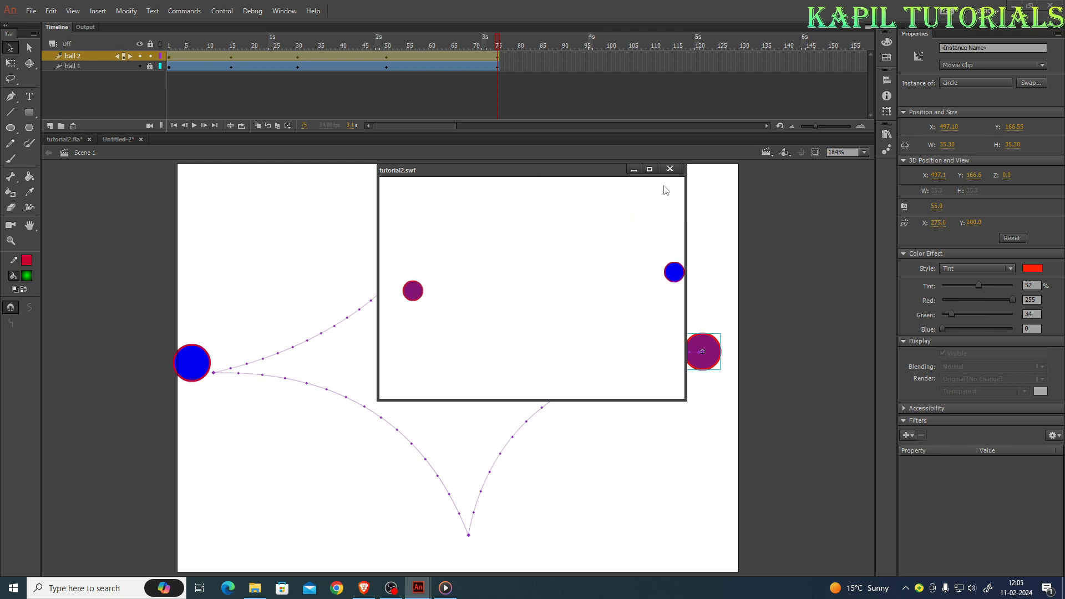
click(652, 169)
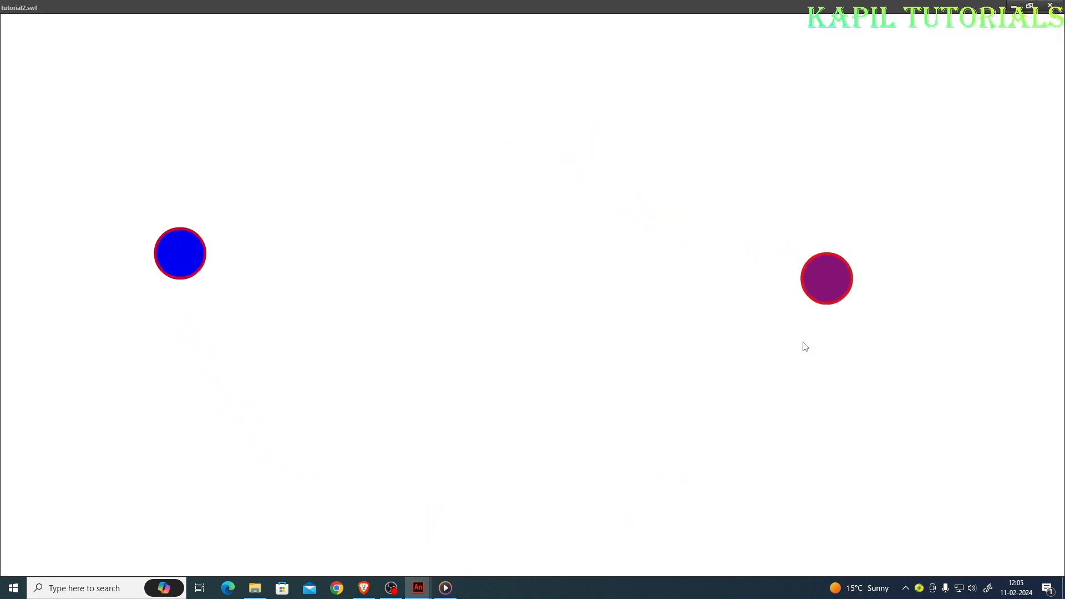